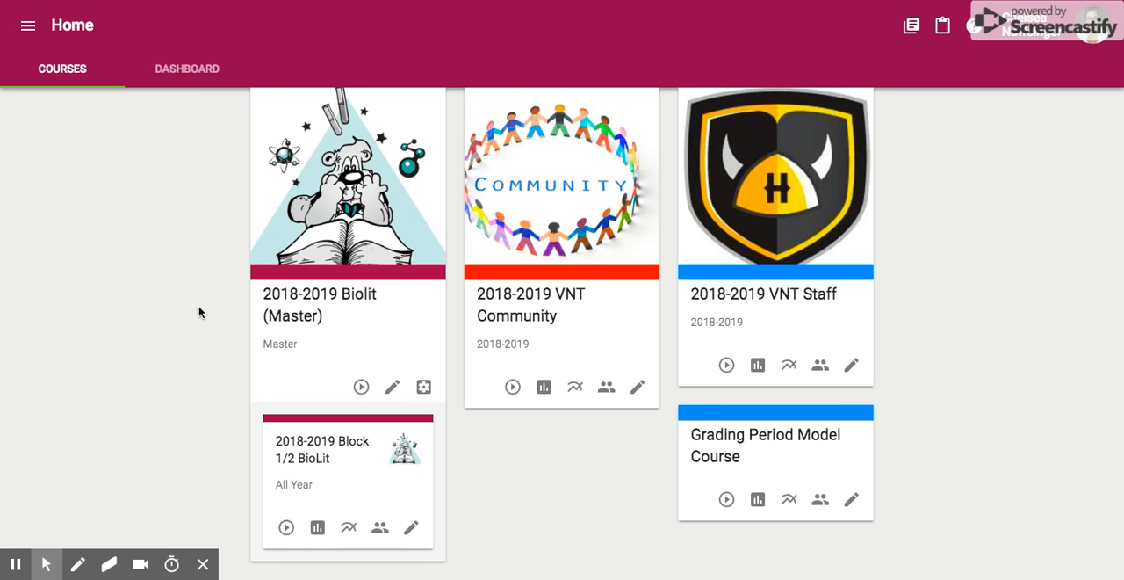
# Open the 2018-2019 Biolit (Master) course for editing and expand its Me, Myself and I folder
pyautogui.click(392, 389)
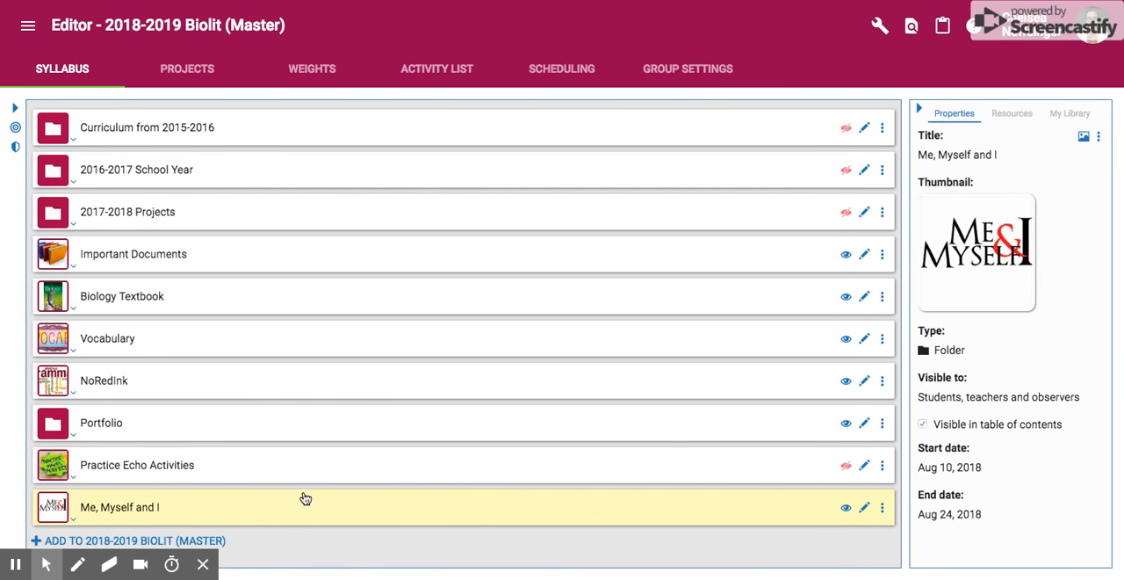
pyautogui.scroll(-2, 304, 499)
pyautogui.scroll(2, 305, 499)
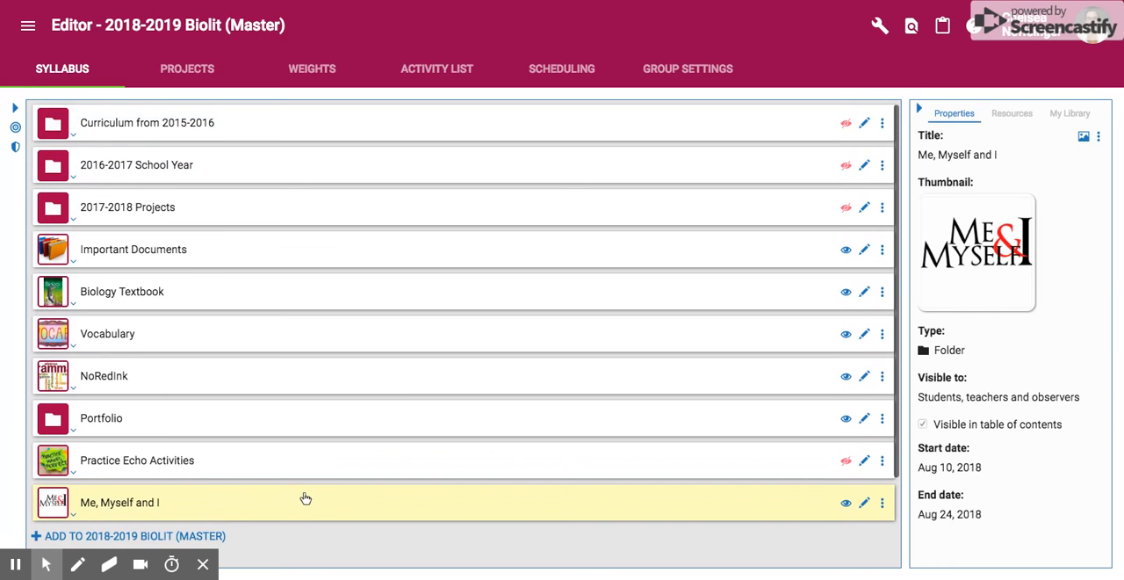
pyautogui.scroll(-2, 275, 434)
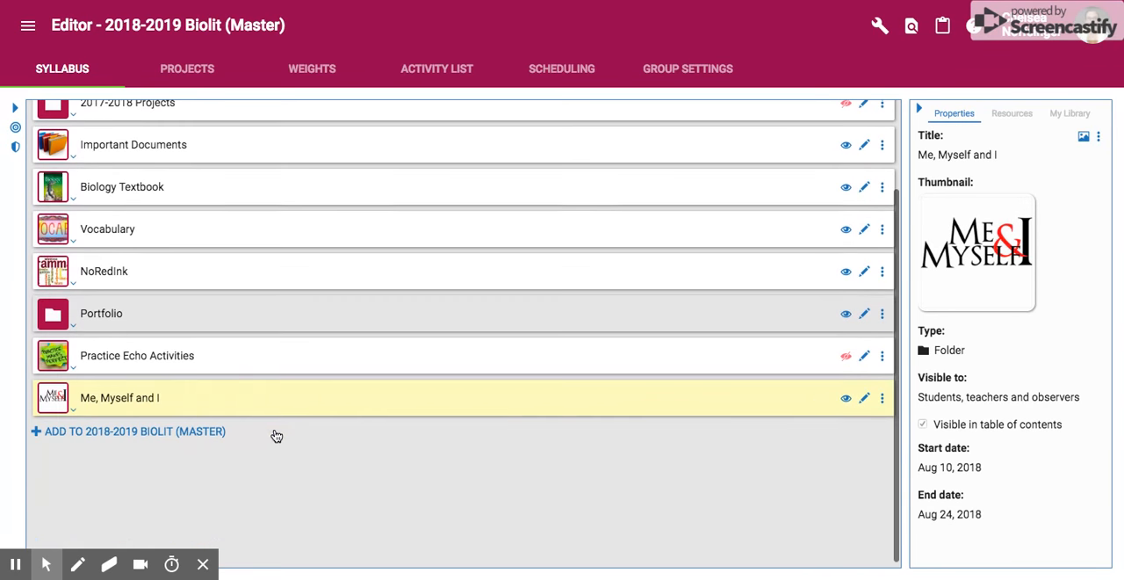
pyautogui.click(75, 409)
pyautogui.scroll(-3, 223, 479)
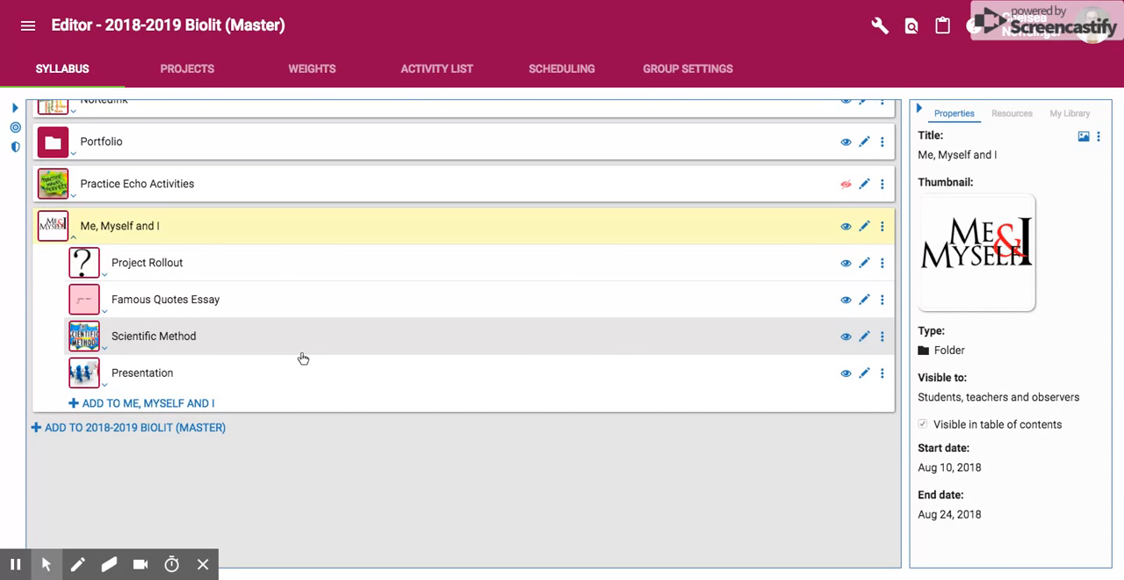
# Expand the Scientific Method folder and its Scientific Method Workshop subfolder to view their contents, and collapse both
pyautogui.click(104, 351)
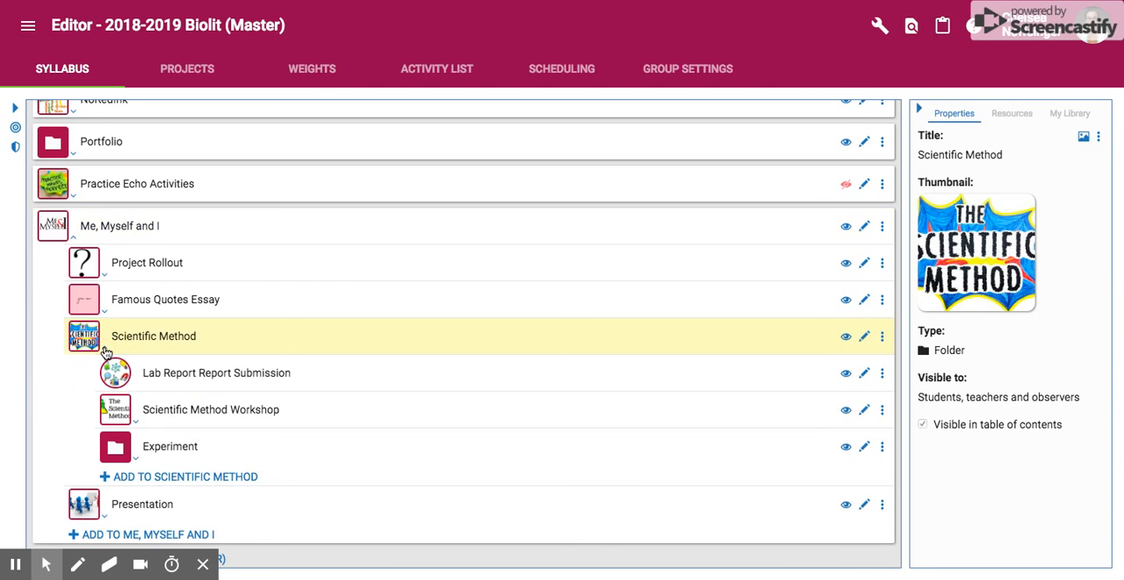
pyautogui.click(136, 427)
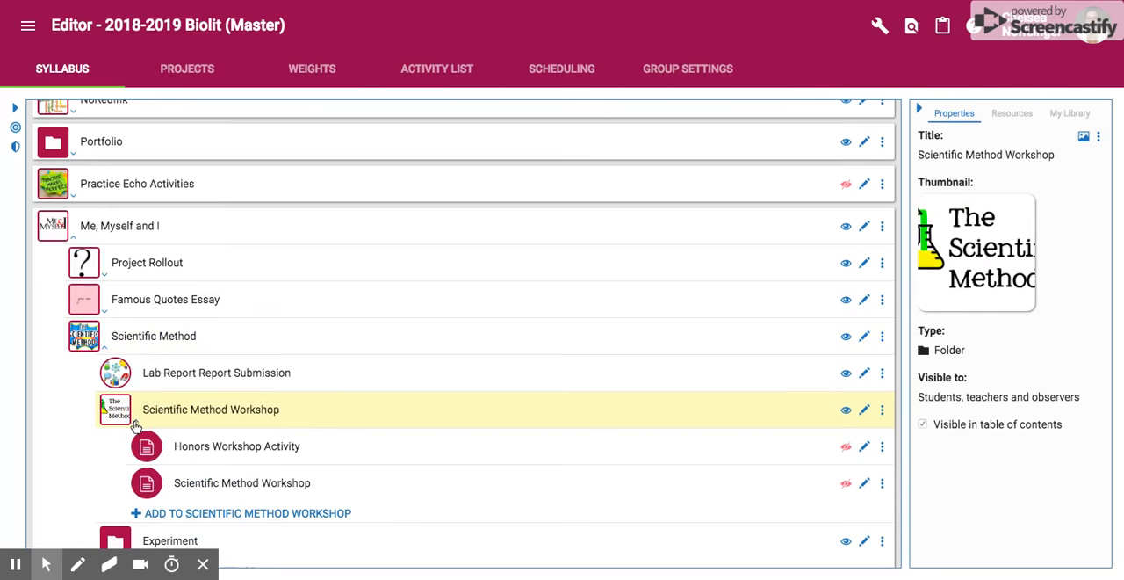
pyautogui.click(131, 425)
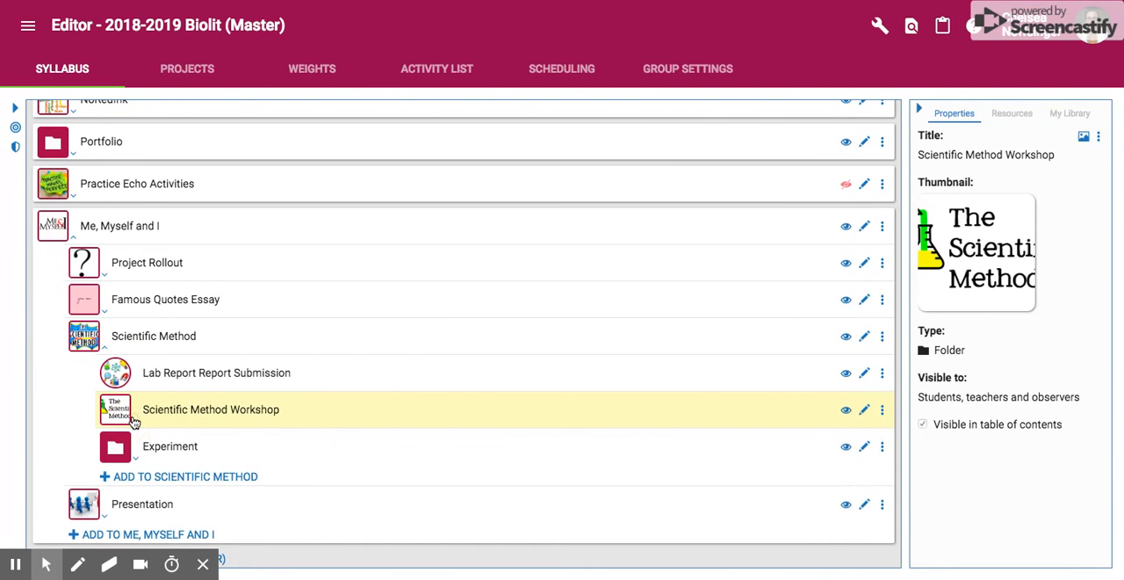
pyautogui.click(106, 346)
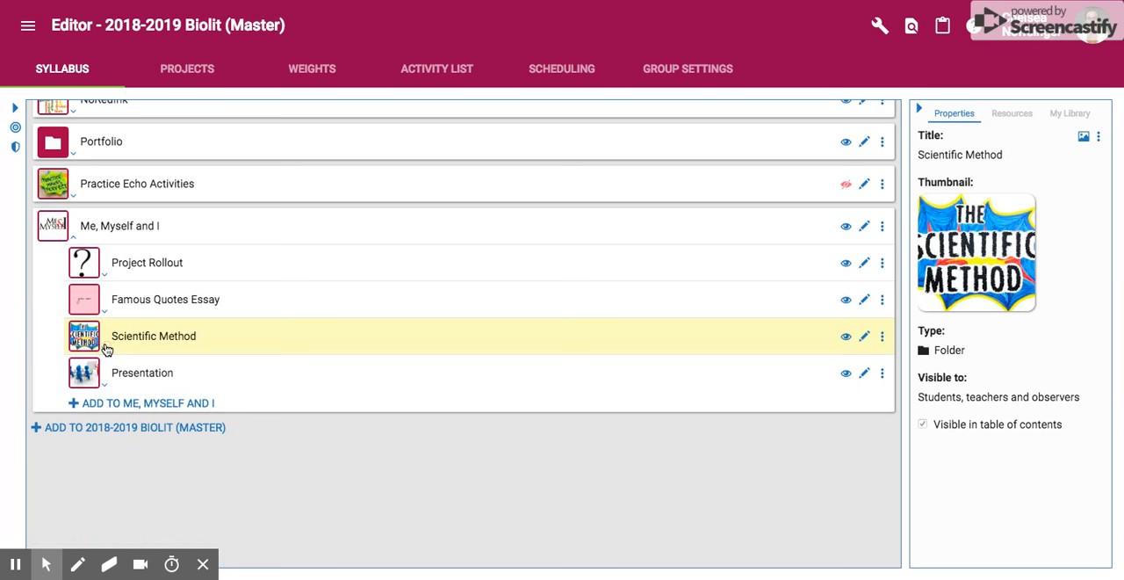
# Expand the Presentation folder and start a new Assignment inside it
pyautogui.click(107, 387)
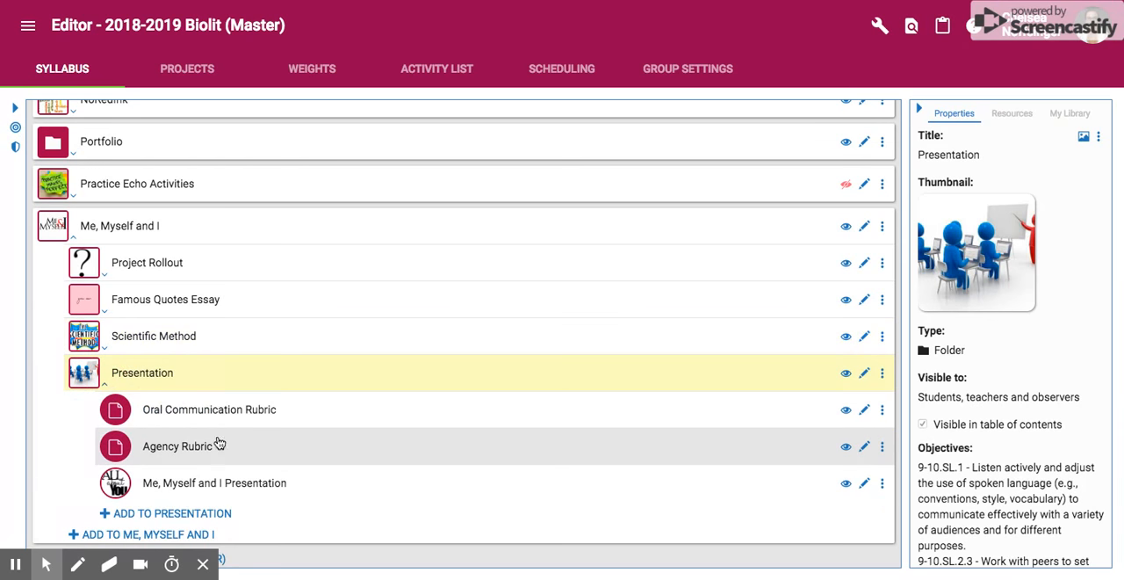
pyautogui.scroll(-1, 220, 444)
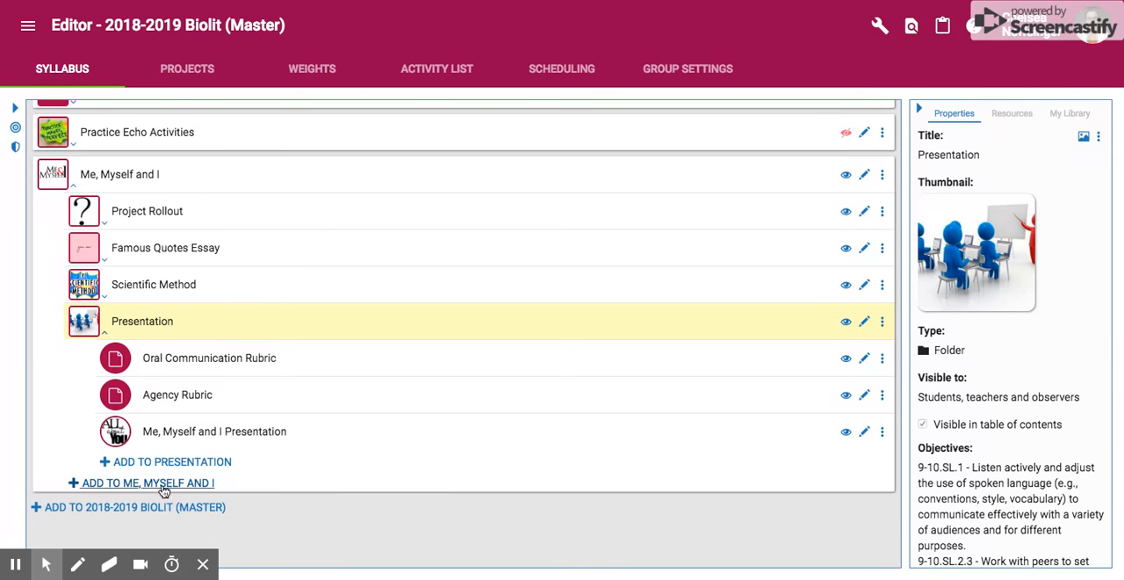
pyautogui.click(202, 464)
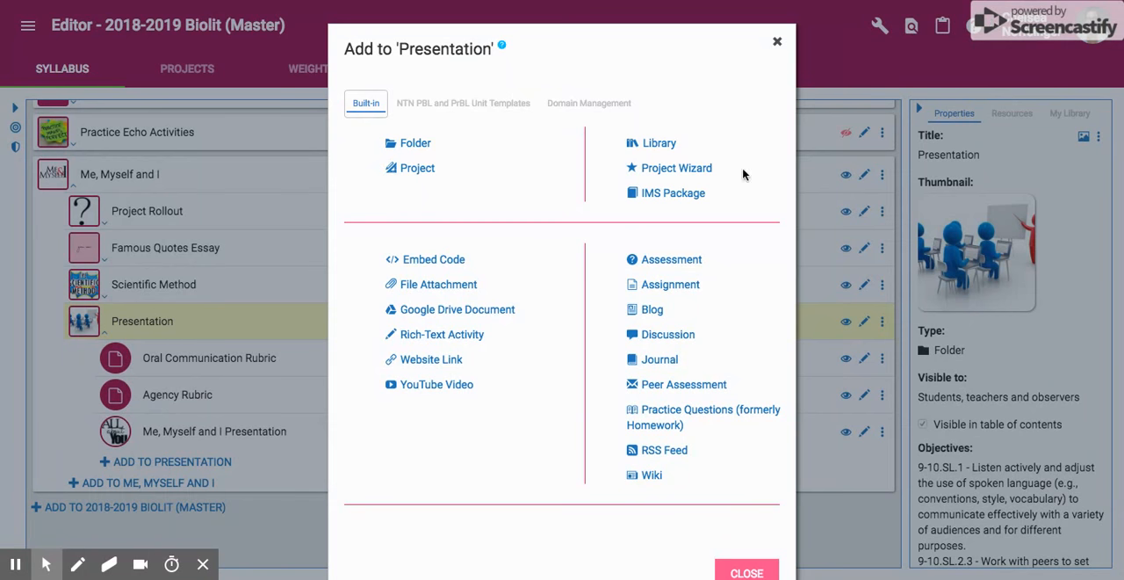
pyautogui.click(692, 286)
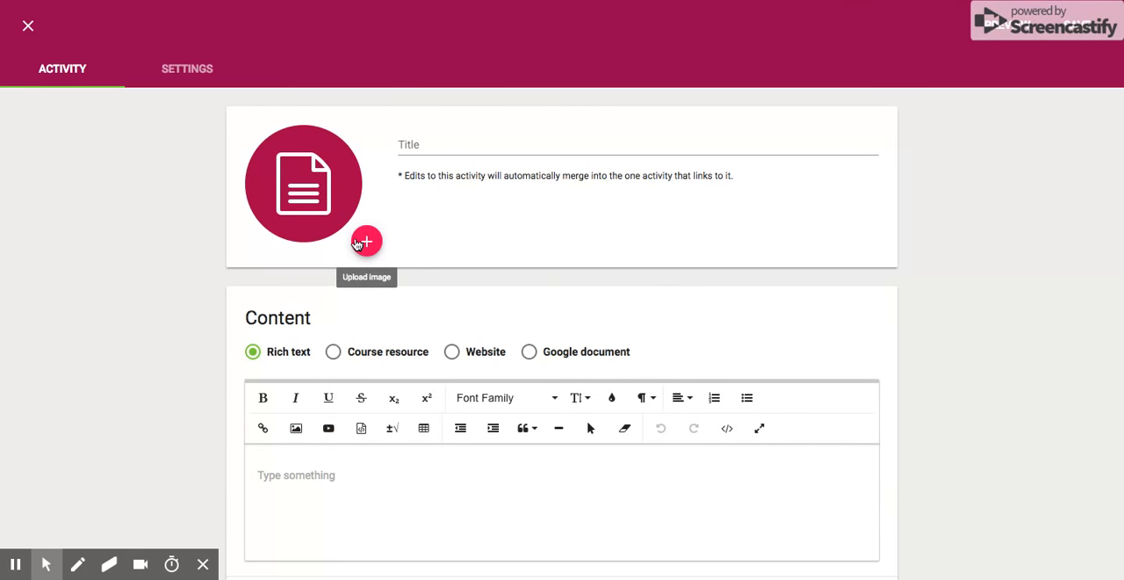
# Title the new assignment Practice Activity
pyautogui.click(432, 140)
pyautogui.write('PRac')
pyautogui.press('BackSpace')
pyautogui.press('BackSpace')
pyautogui.press('BackSpace')
pyautogui.write('ractice ACt')
pyautogui.press('BackSpace')
pyautogui.press('BackSpace')
pyautogui.write('ctivity')
# Look over the assignment's content and attachment sections and its embed content options, without embedding anything
pyautogui.scroll(-2, 158, 311)
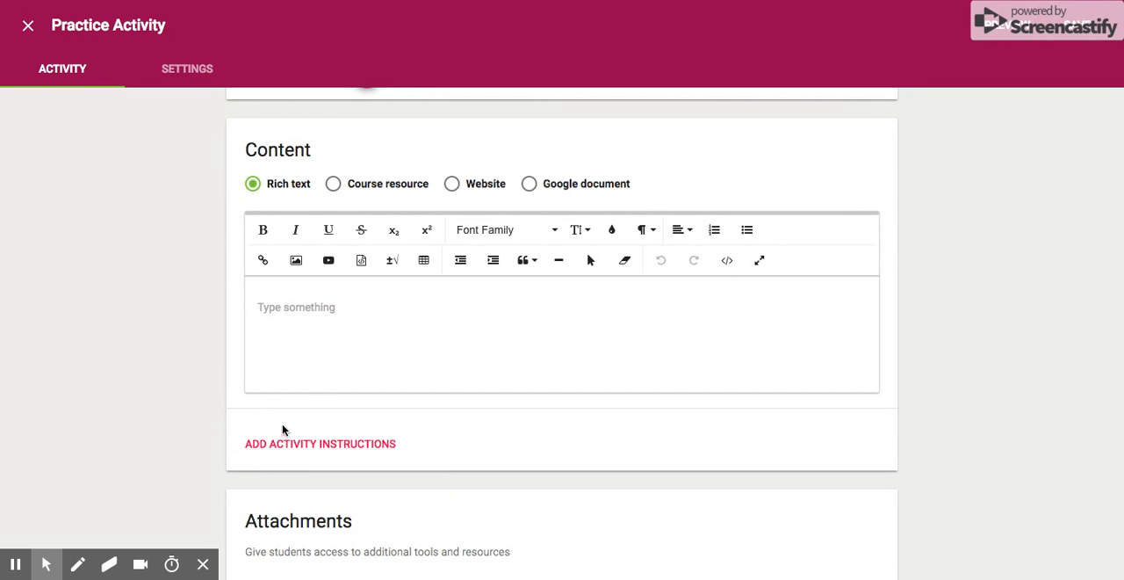
pyautogui.scroll(-1, 165, 448)
pyautogui.scroll(-1, 165, 447)
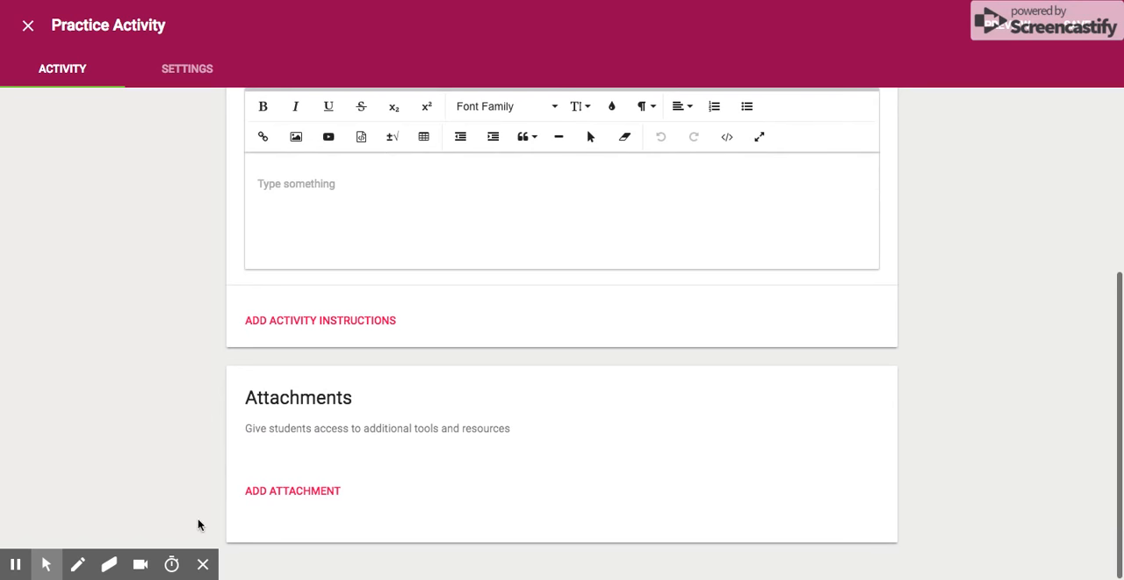
pyautogui.scroll(2, 158, 319)
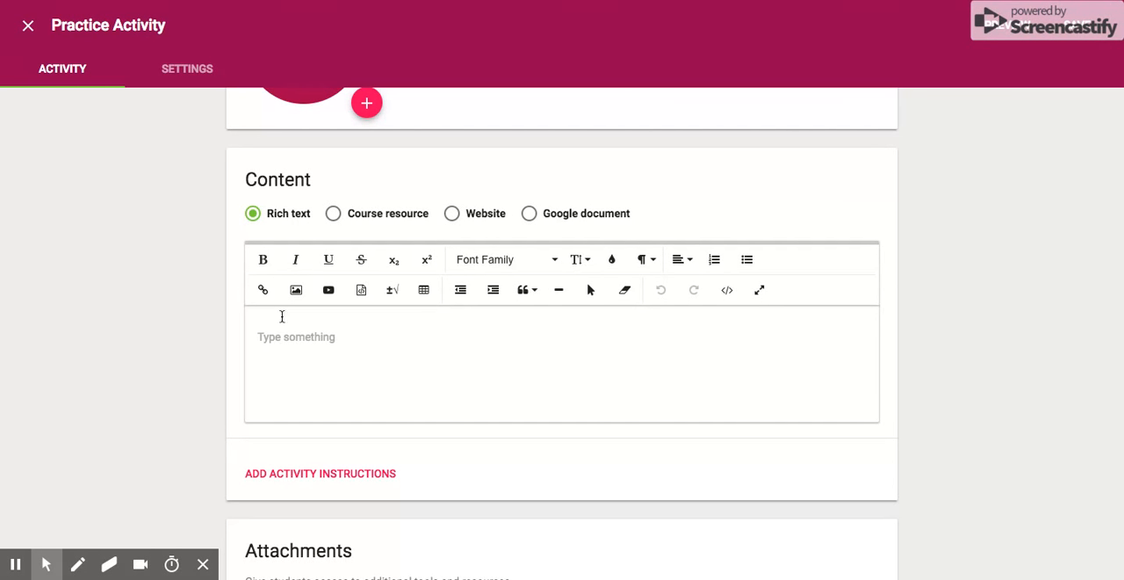
pyautogui.click(363, 293)
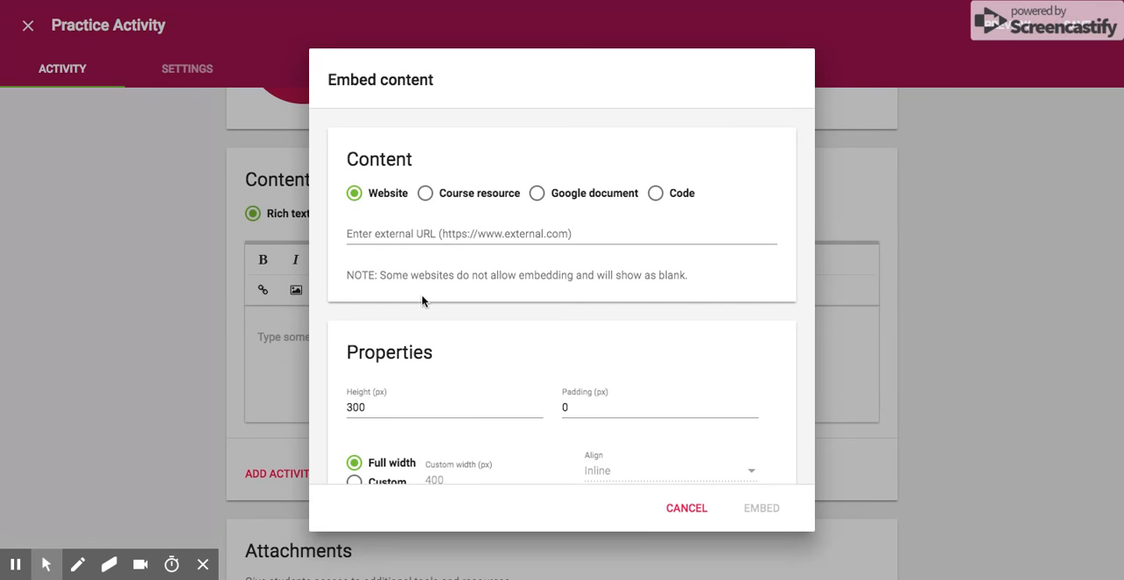
pyautogui.click(690, 510)
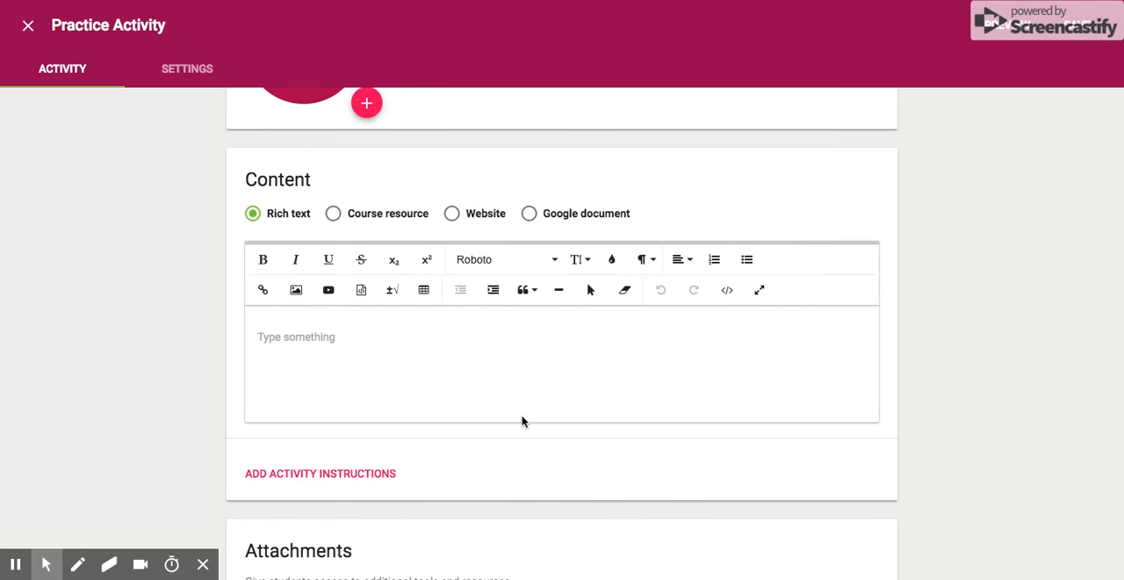
# Turn on a due date for the activity and set its submission type to Single document
pyautogui.click(169, 79)
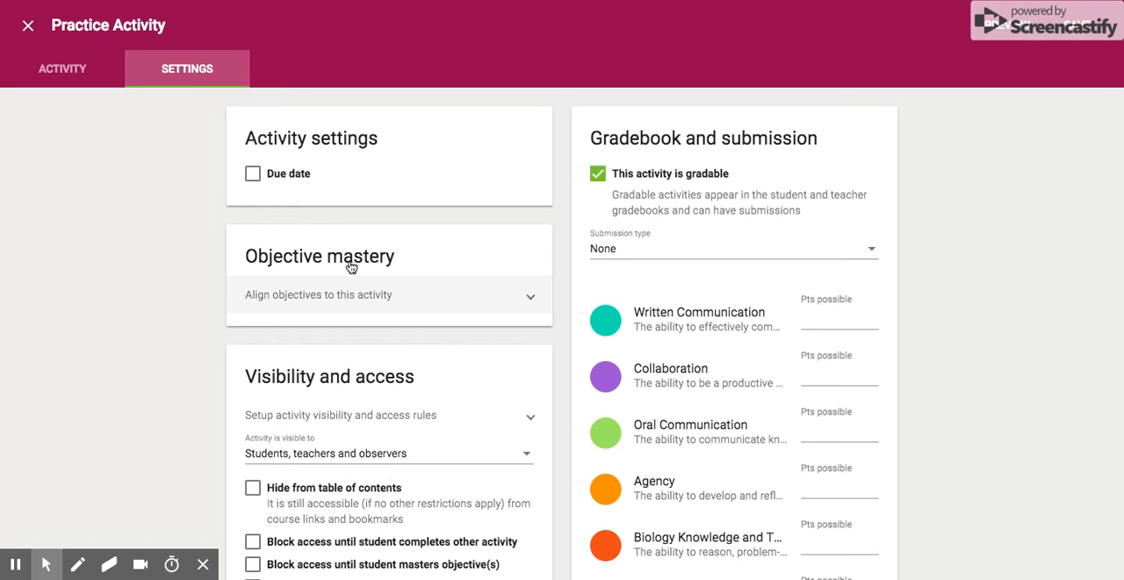
pyautogui.click(253, 174)
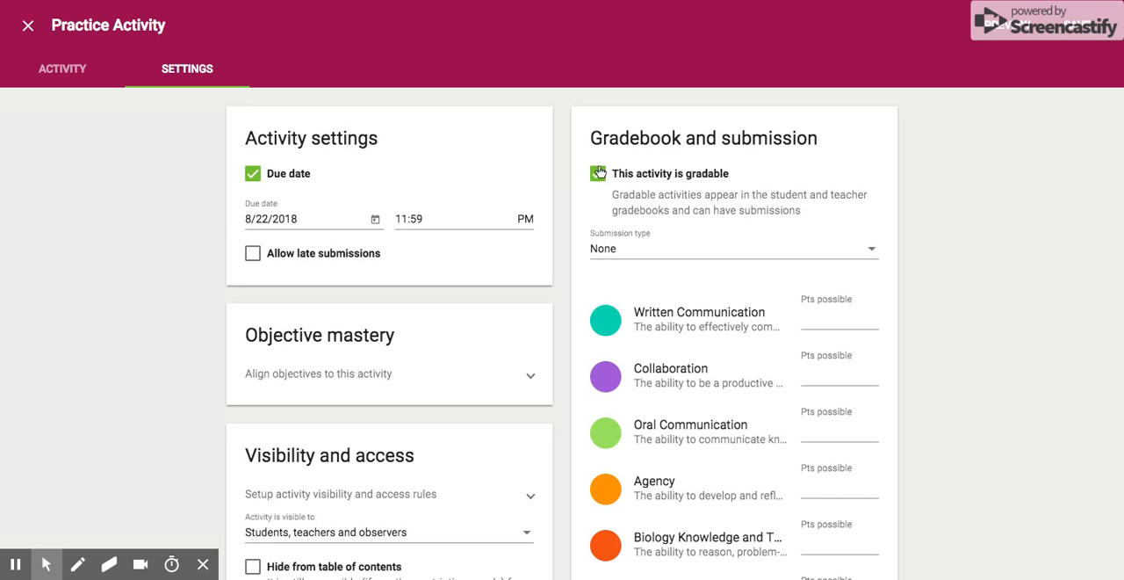
pyautogui.click(753, 258)
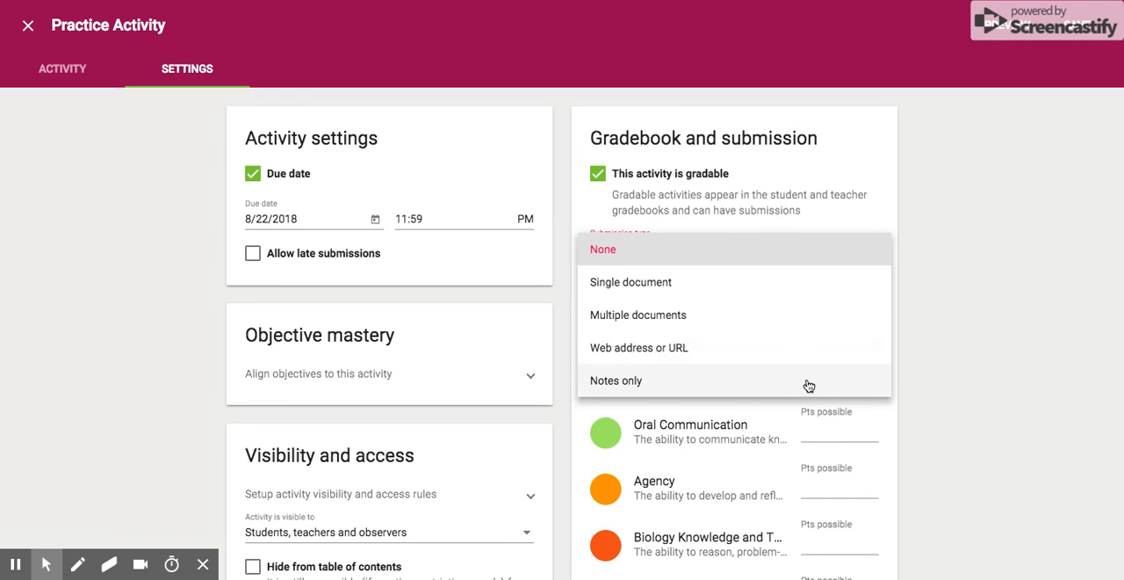
pyautogui.click(769, 305)
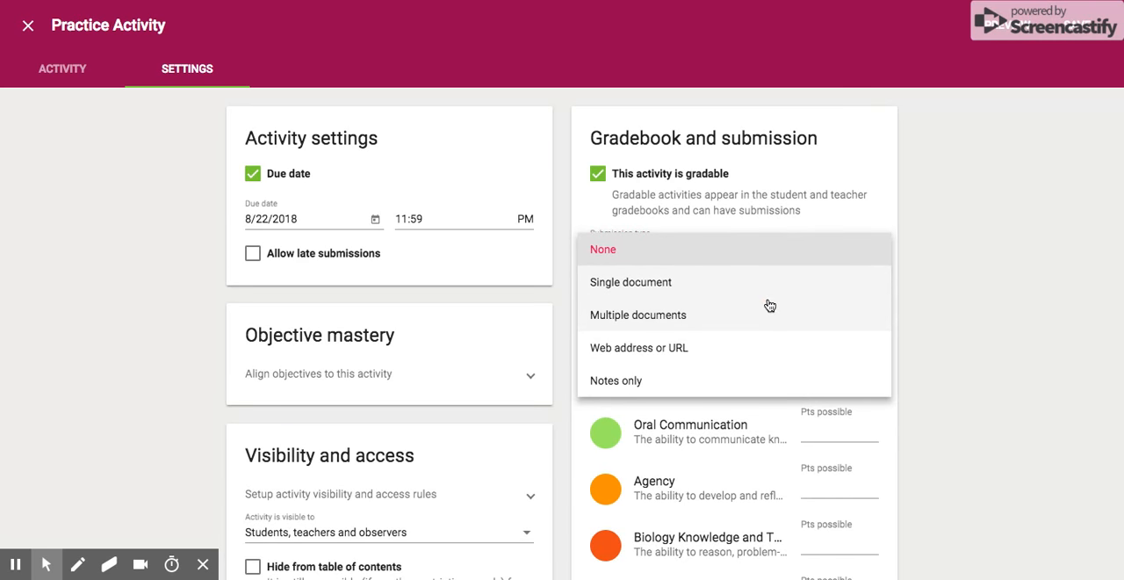
pyautogui.click(769, 302)
# Review the remaining grading, visibility and advanced settings and save the activity
pyautogui.scroll(-2, 885, 369)
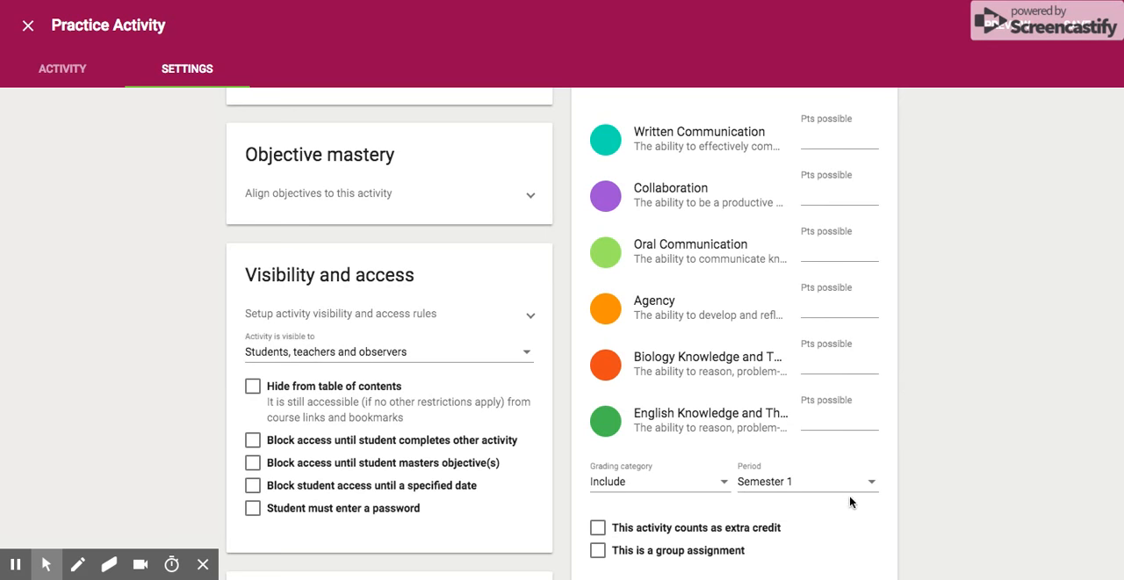
pyautogui.scroll(-2, 216, 377)
pyautogui.scroll(-6, 216, 377)
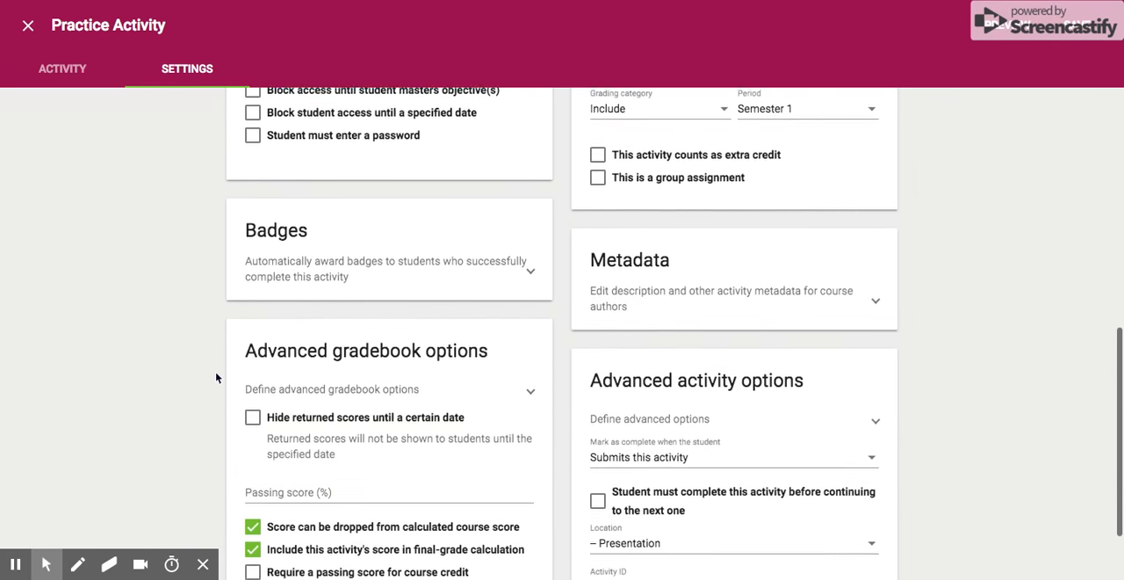
pyautogui.scroll(-2, 216, 377)
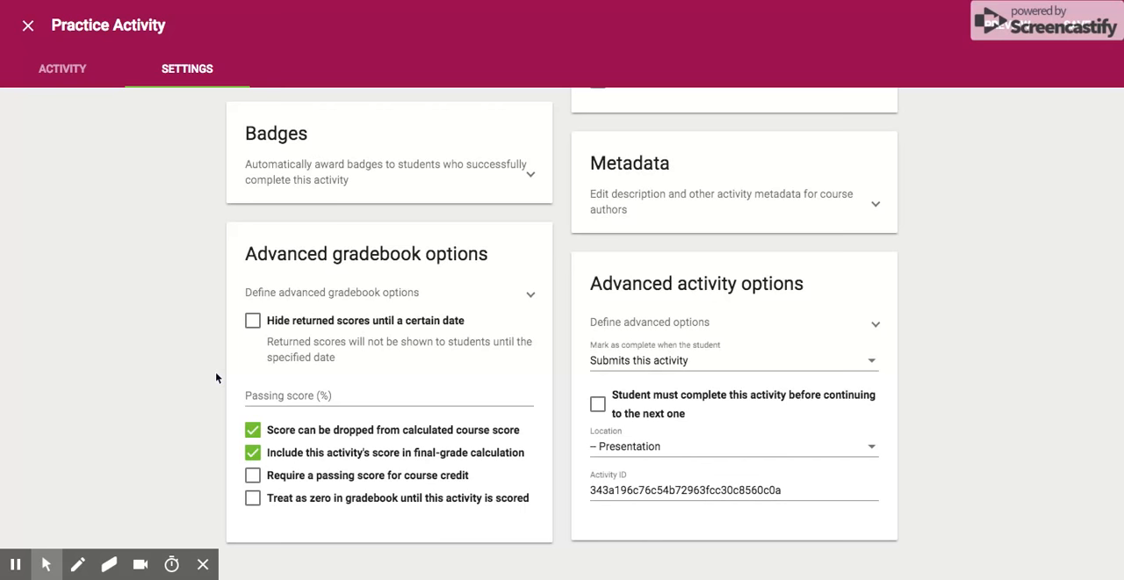
pyautogui.scroll(10, 975, 341)
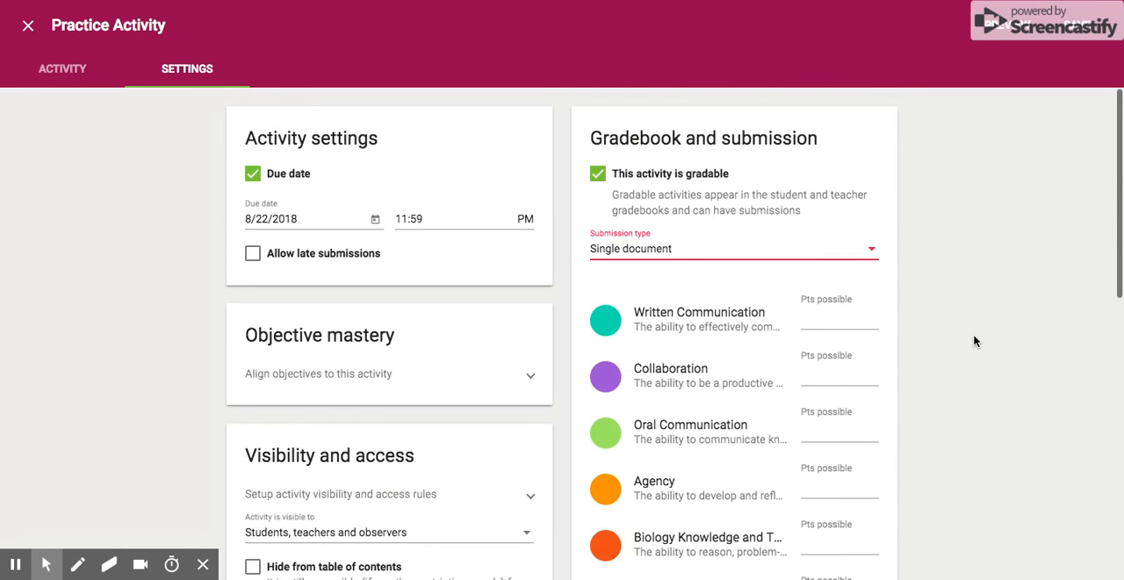
pyautogui.click(1068, 35)
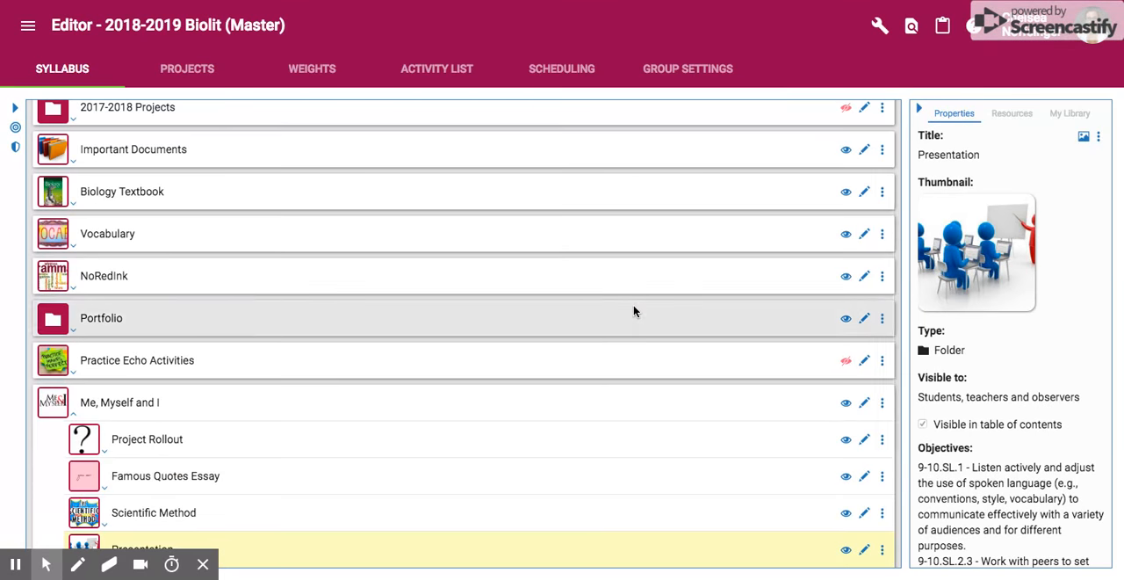
# Expand the Presentation folder in the syllabus to check for the new Practice Activity
pyautogui.scroll(-2, 632, 309)
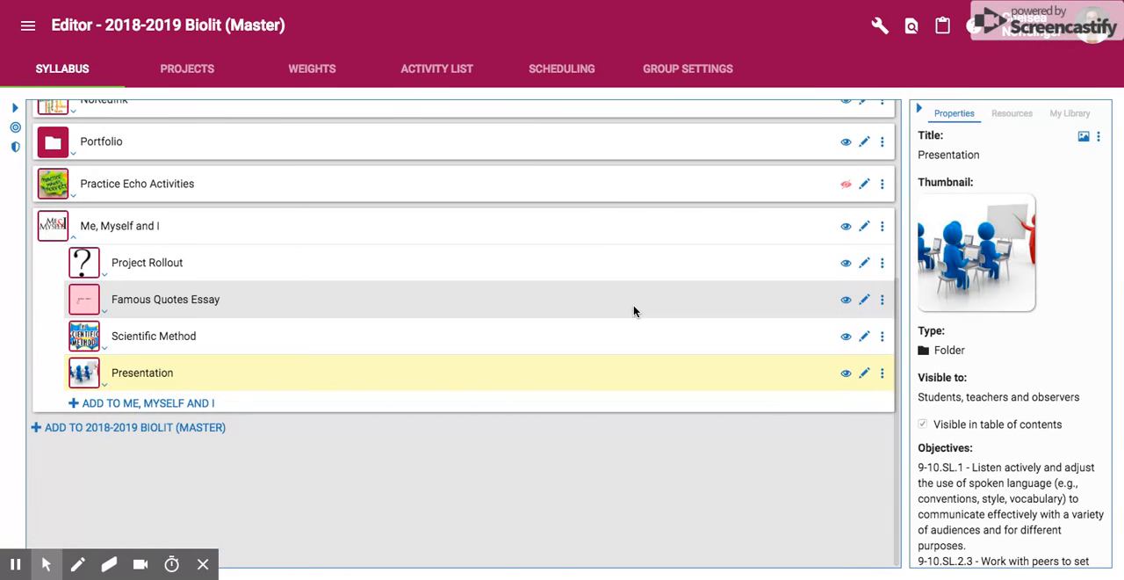
pyautogui.click(104, 384)
pyautogui.scroll(-1, 146, 454)
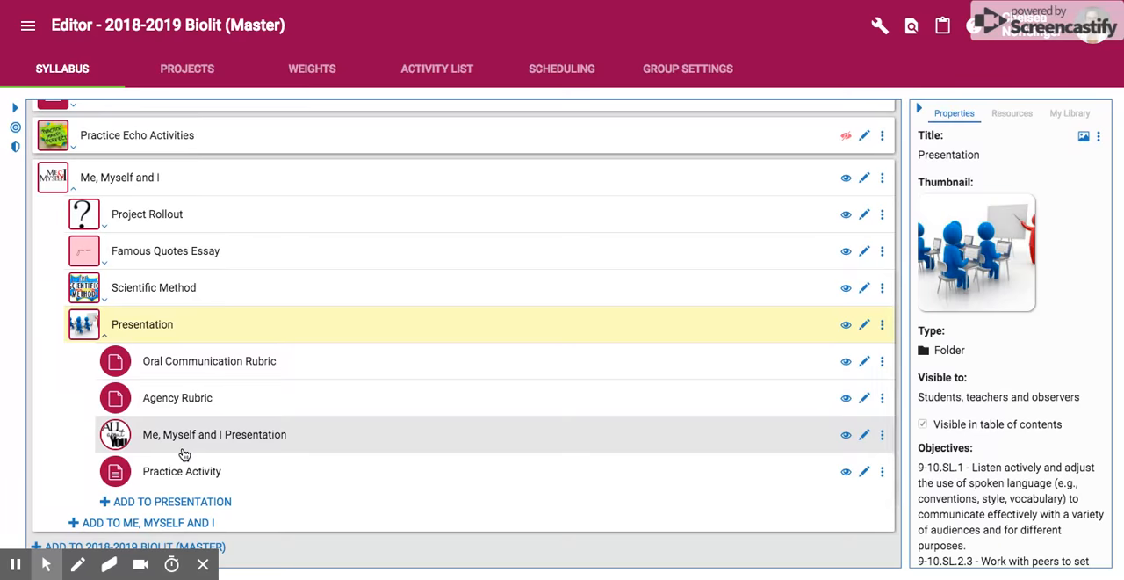
# Return to the home page and open the gradebook of the 2018-2019 Block 1/2 BioLit course
pyautogui.scroll(5, 183, 384)
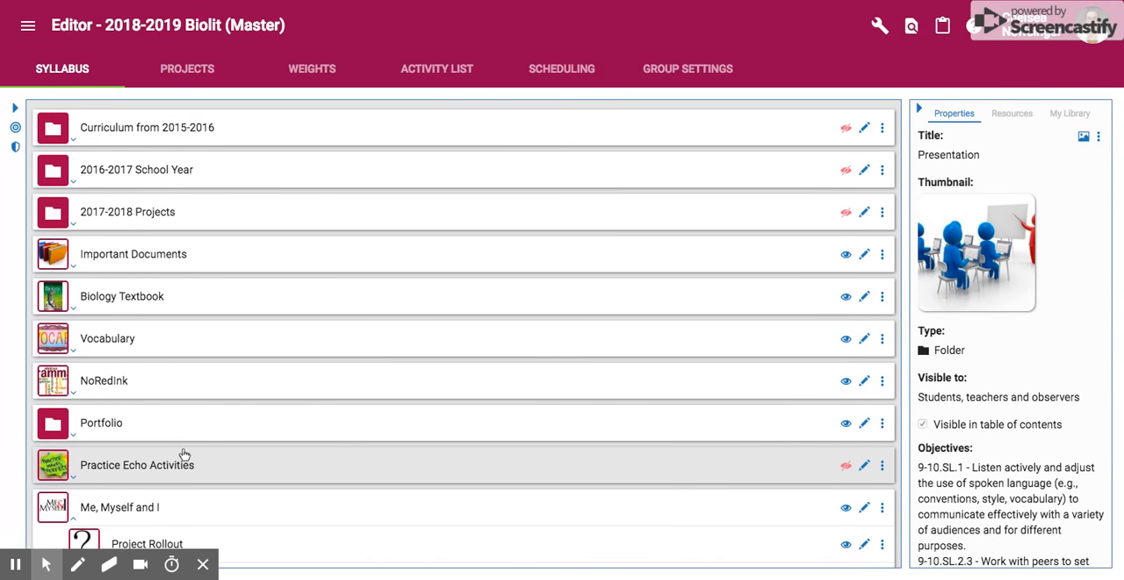
pyautogui.click(24, 30)
pyautogui.click(23, 70)
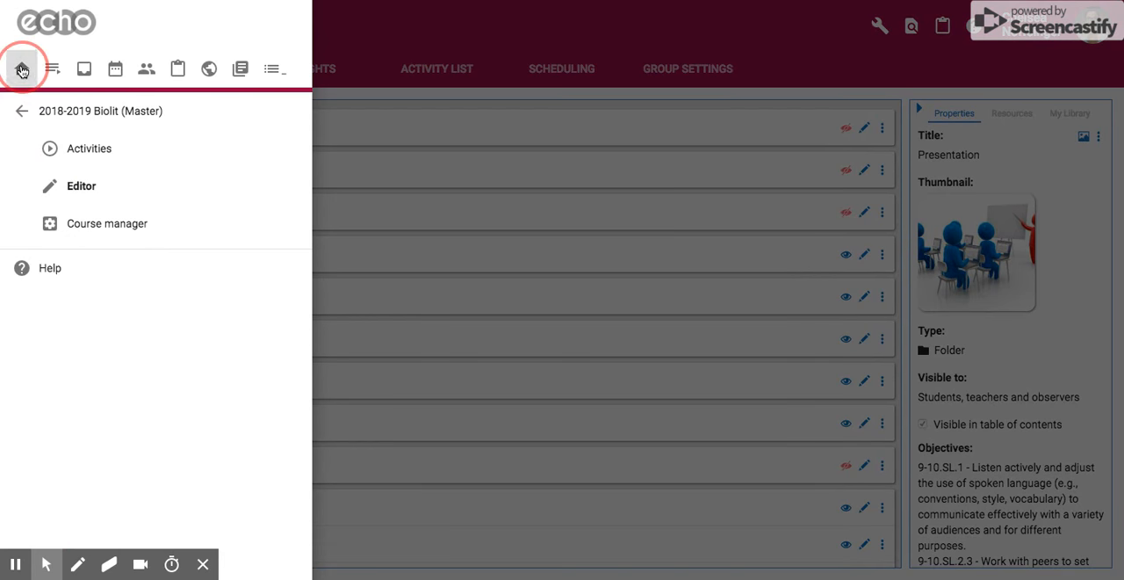
pyautogui.scroll(-3, 178, 451)
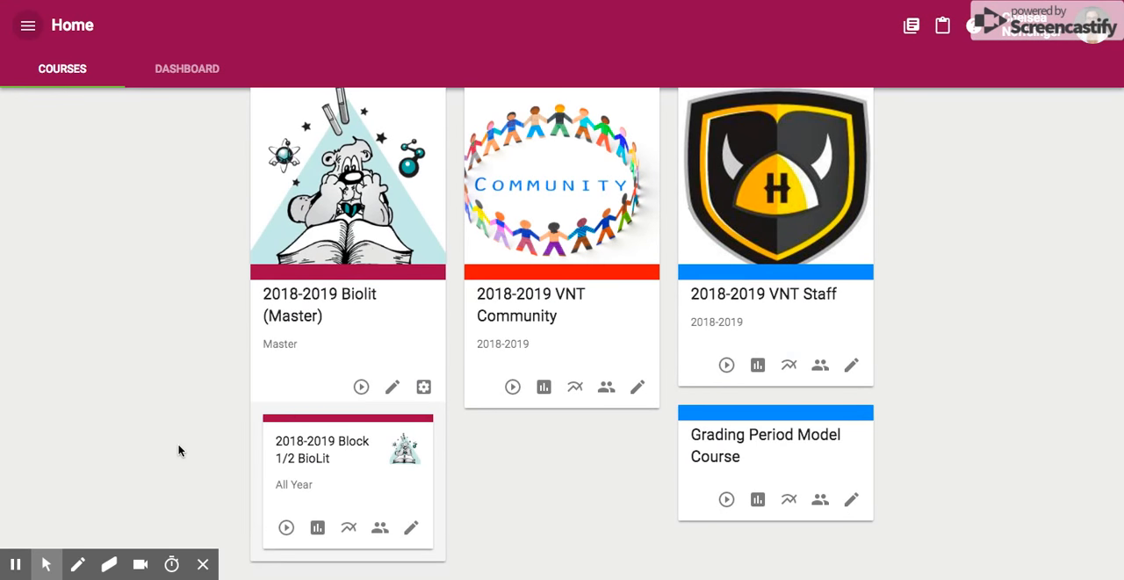
pyautogui.click(318, 530)
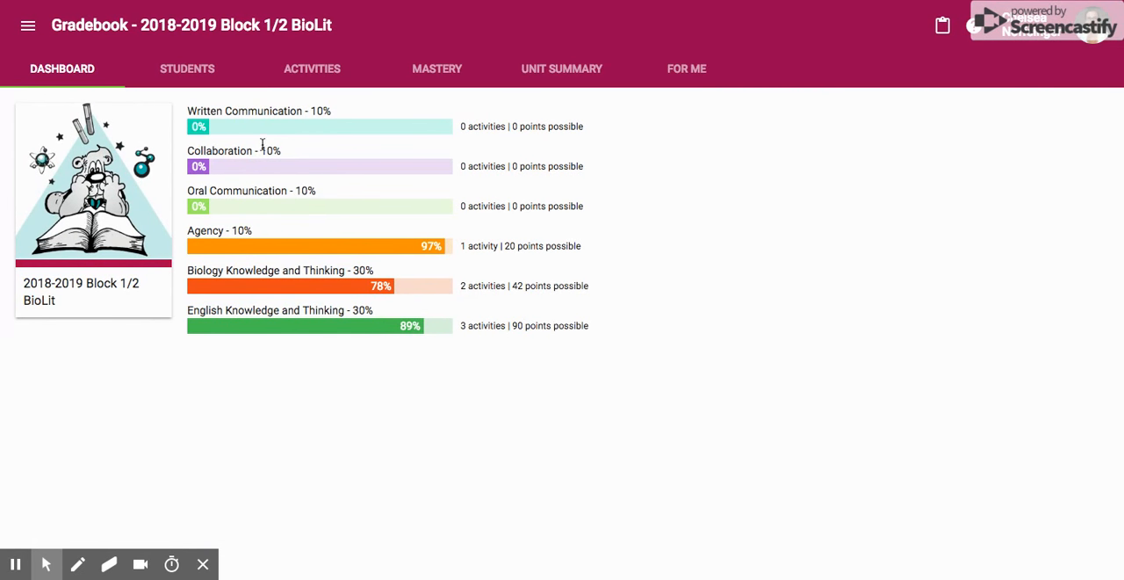
# Show the gradebook by student and look through the whole class's scores and grades
pyautogui.click(200, 83)
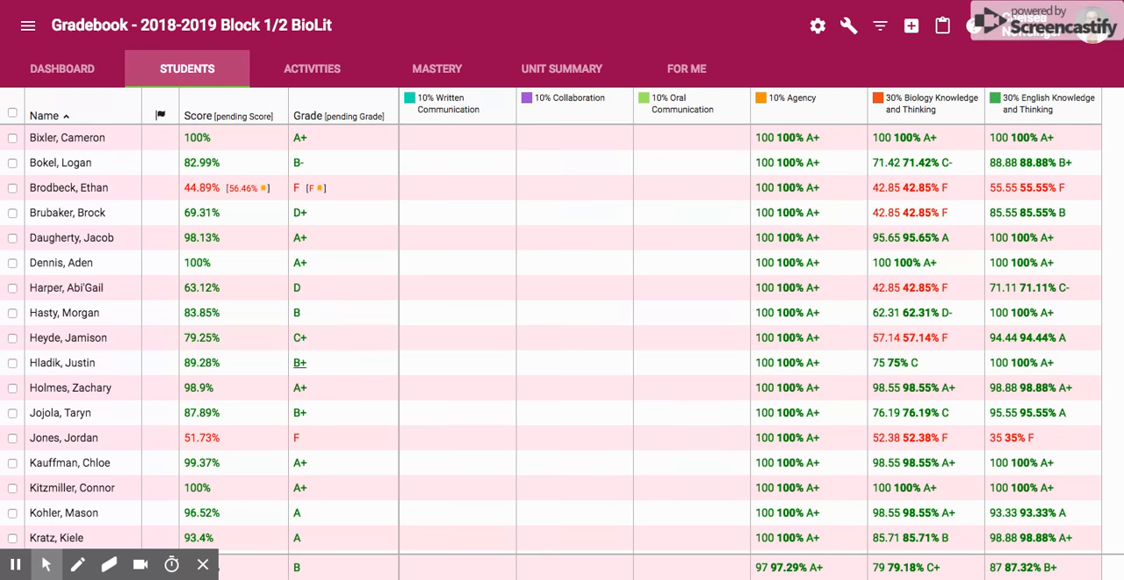
pyautogui.scroll(-4, 440, 381)
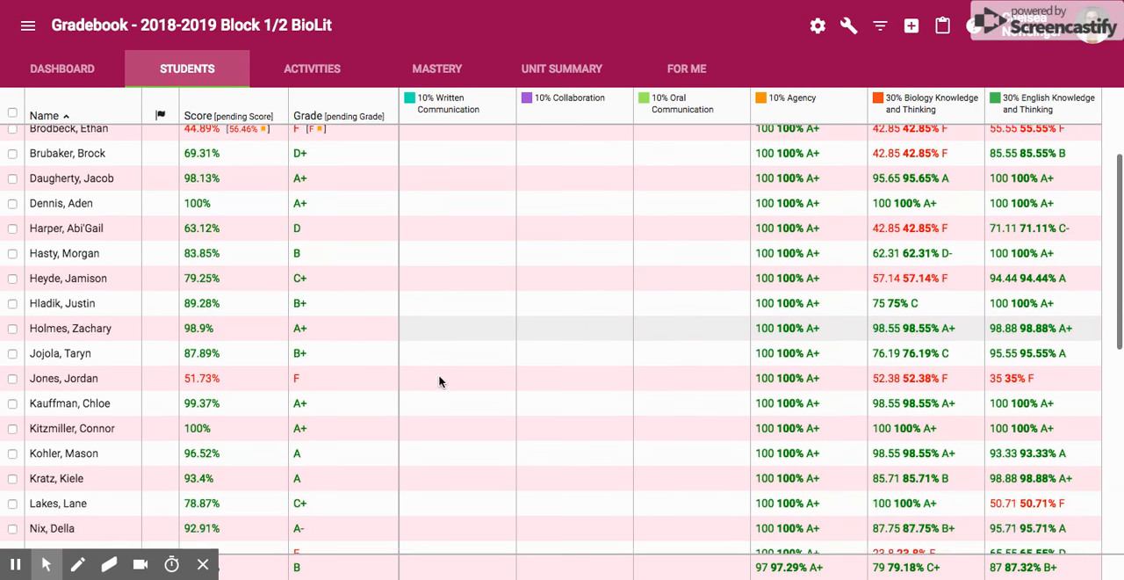
pyautogui.scroll(-3, 440, 381)
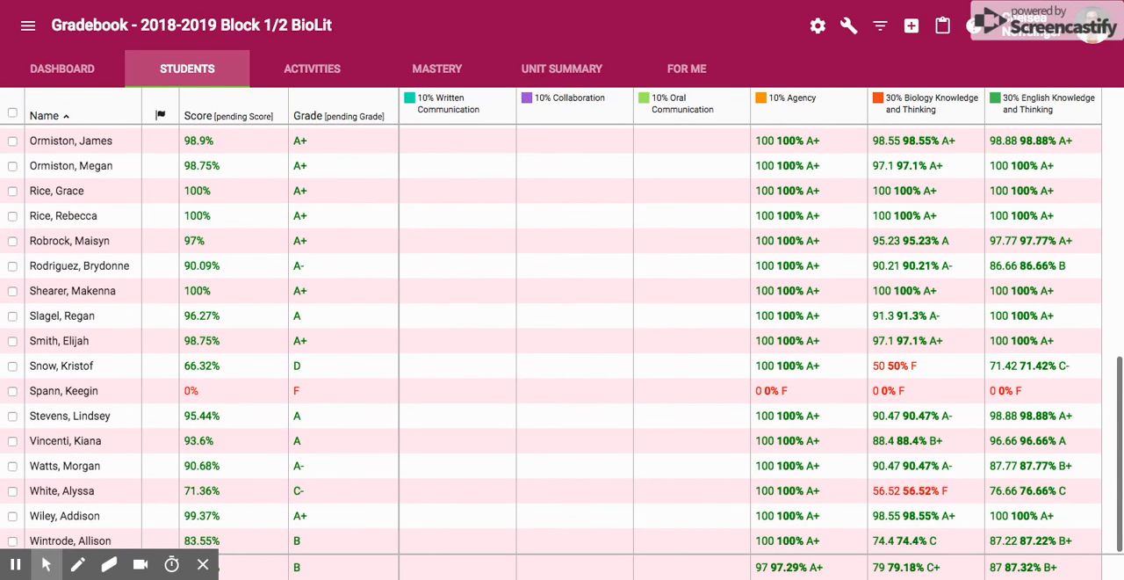
# Show the gradebook by activity and look through the listed activities down to Practice Activity in the Presentation folder
pyautogui.scroll(6, 441, 382)
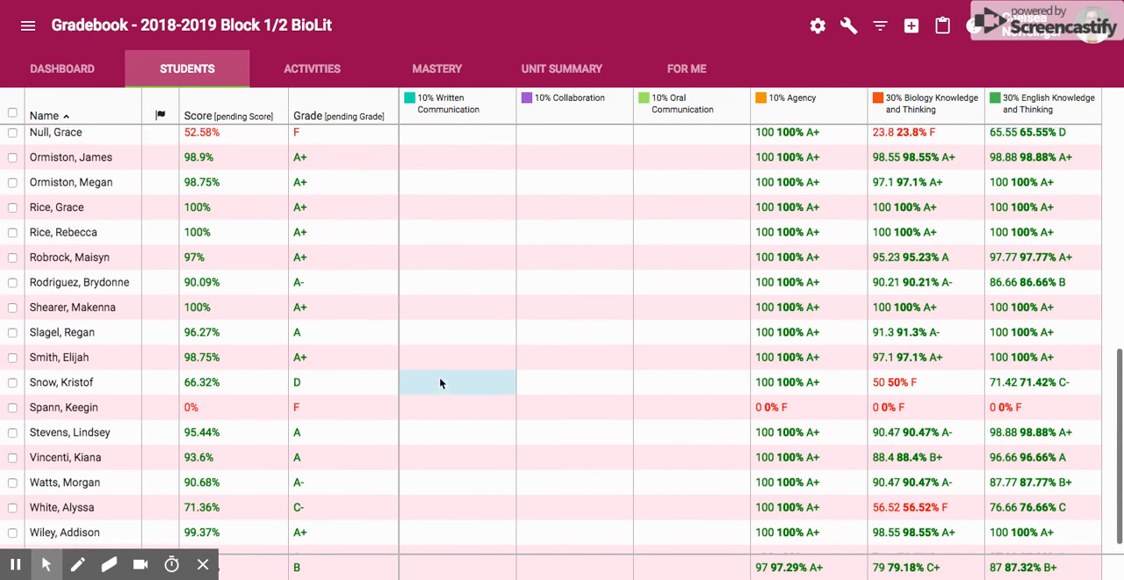
pyautogui.scroll(1, 441, 382)
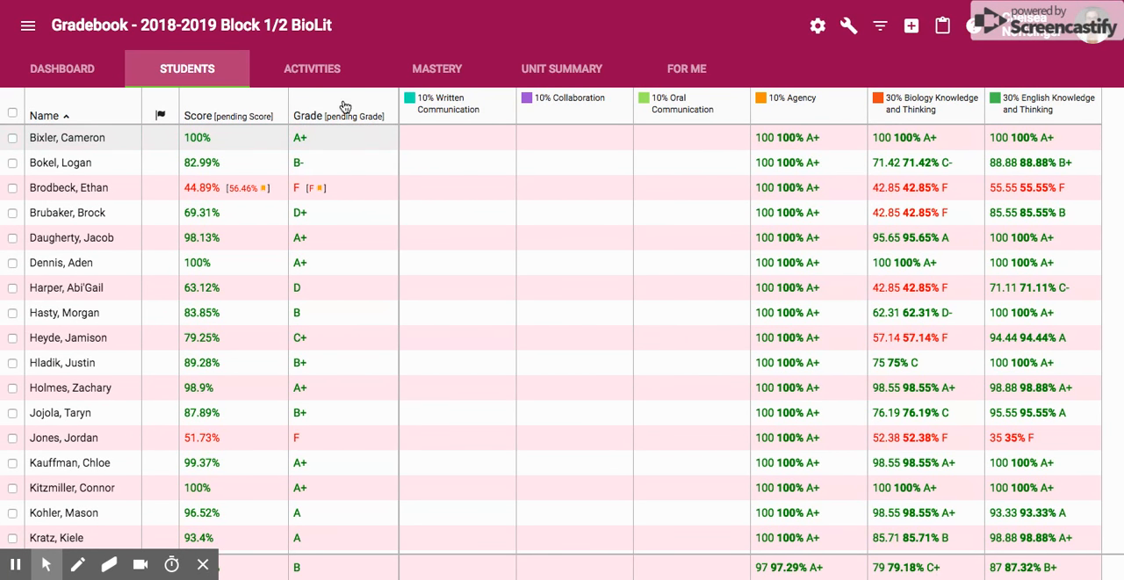
pyautogui.click(322, 70)
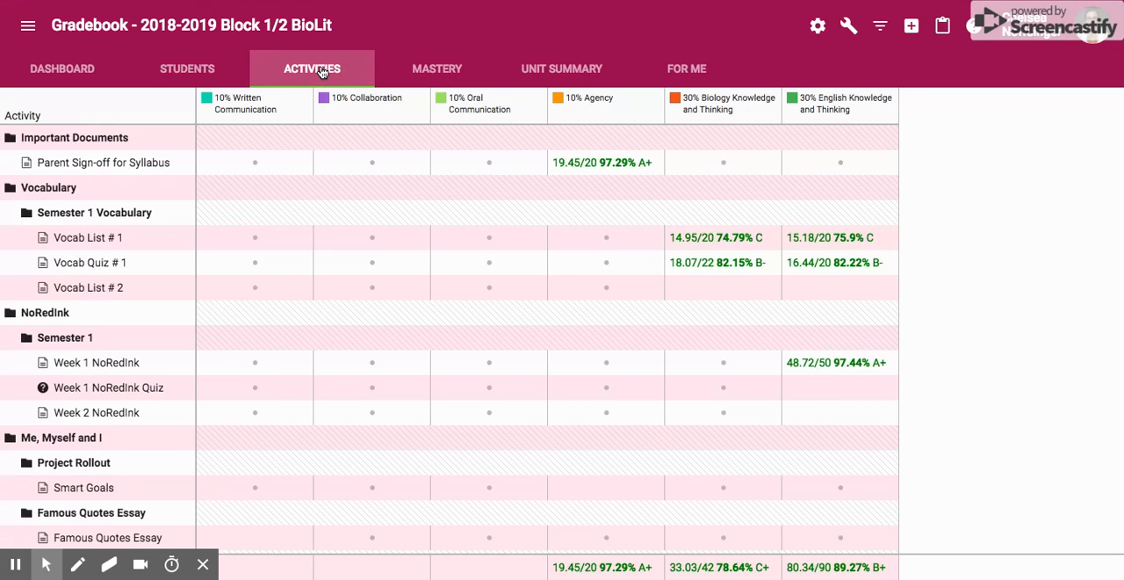
pyautogui.scroll(-1, 320, 230)
pyautogui.scroll(-1, 320, 231)
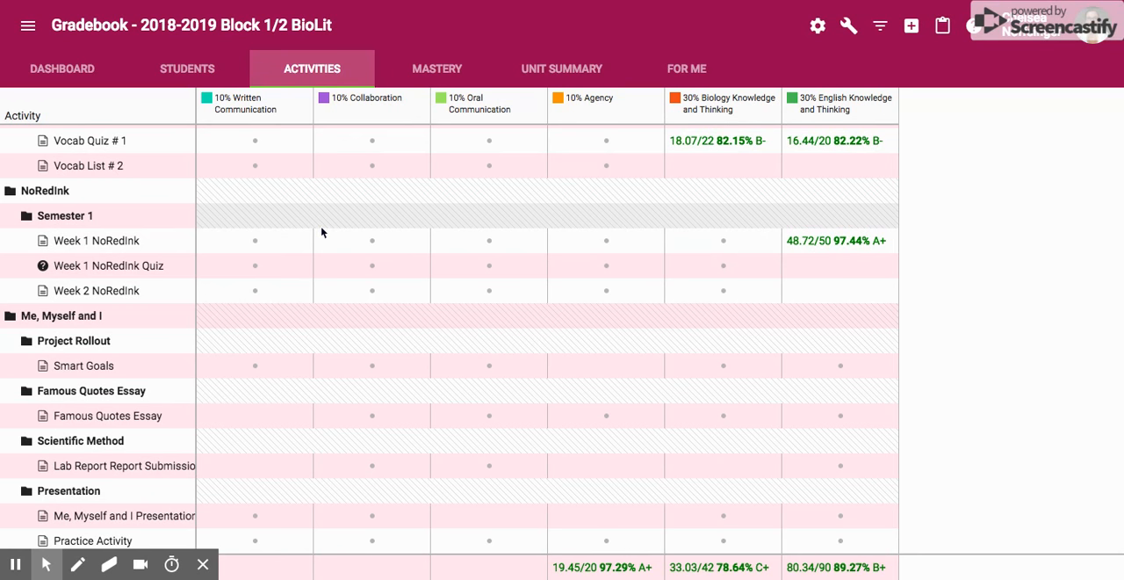
pyautogui.scroll(1, 322, 232)
pyautogui.scroll(-1, 322, 232)
pyautogui.scroll(3, 321, 232)
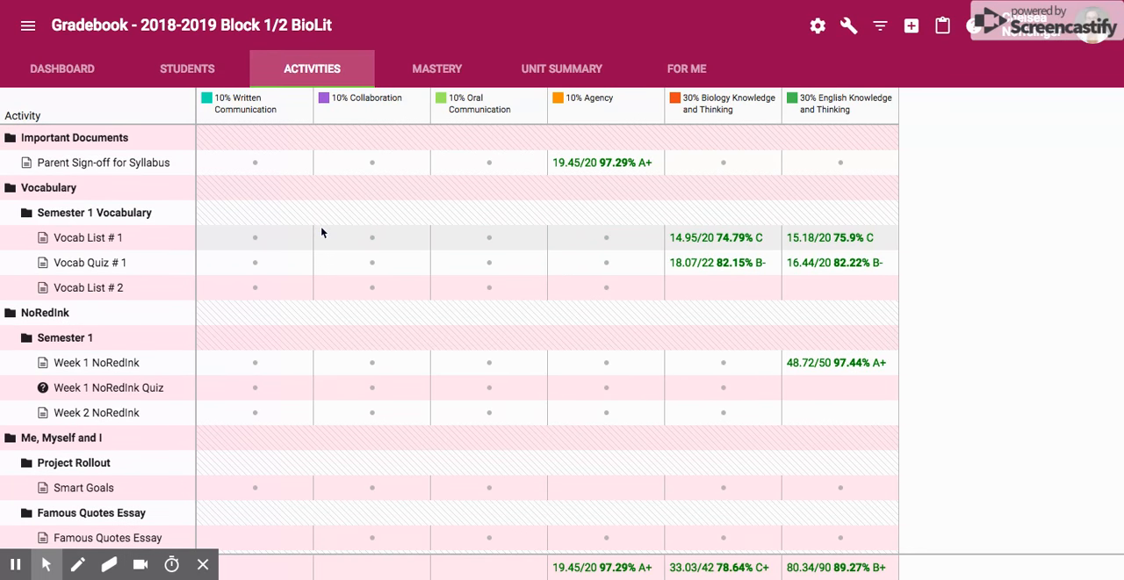
pyautogui.scroll(-3, 284, 334)
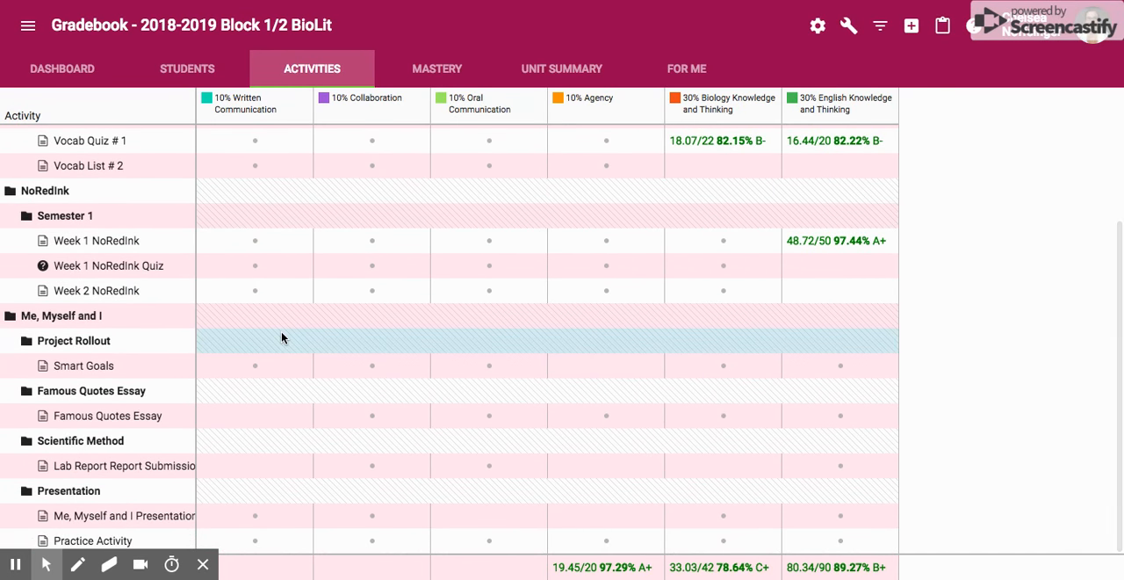
# Open the grader for the Famous Quotes Essay and briefly show the inline score fields for all students
pyautogui.click(151, 423)
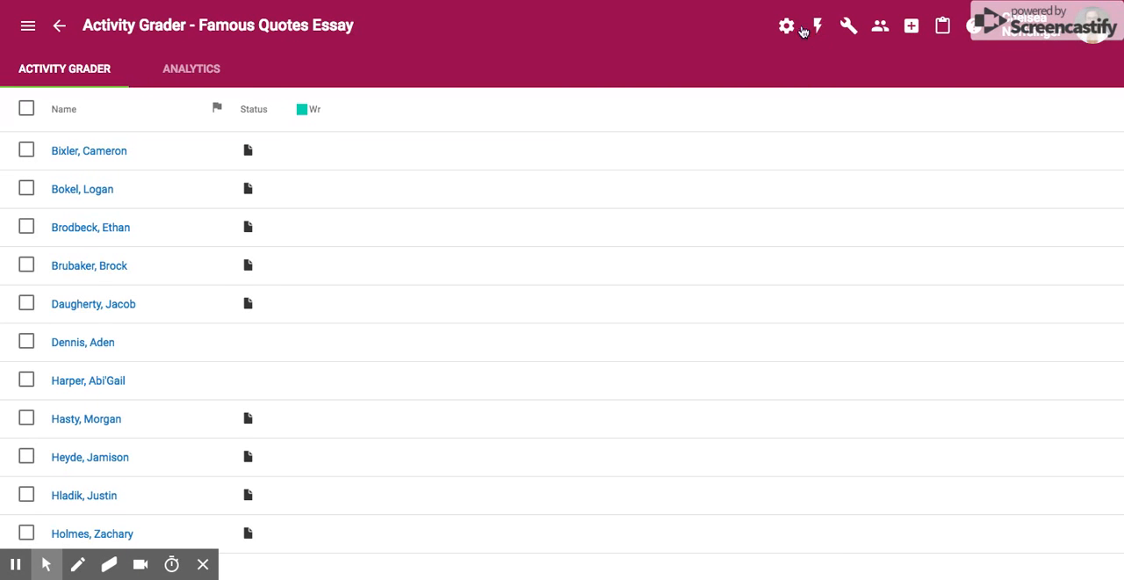
pyautogui.click(819, 32)
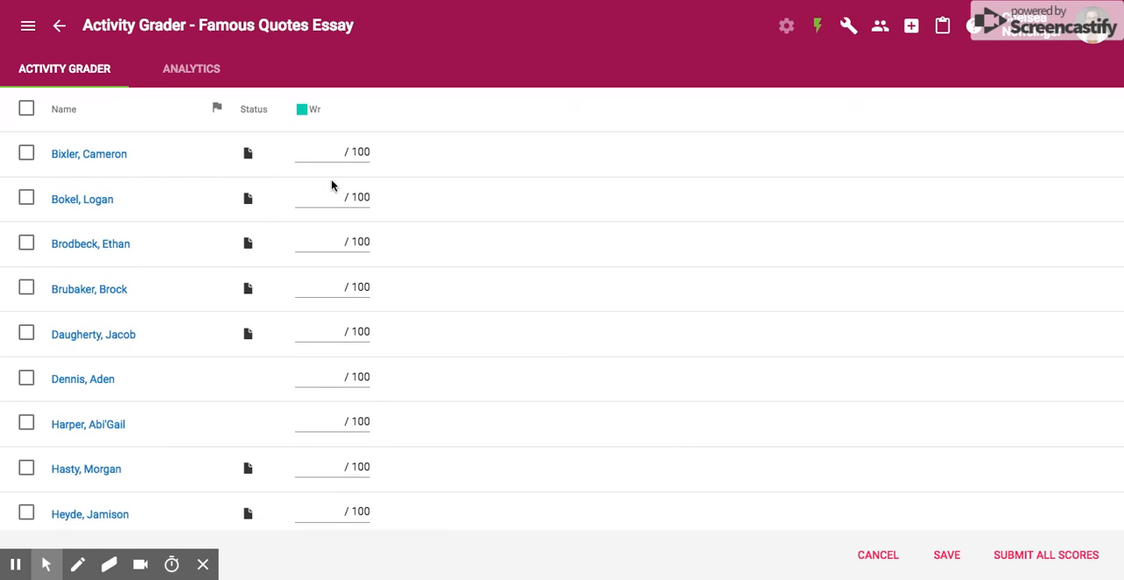
pyautogui.click(819, 28)
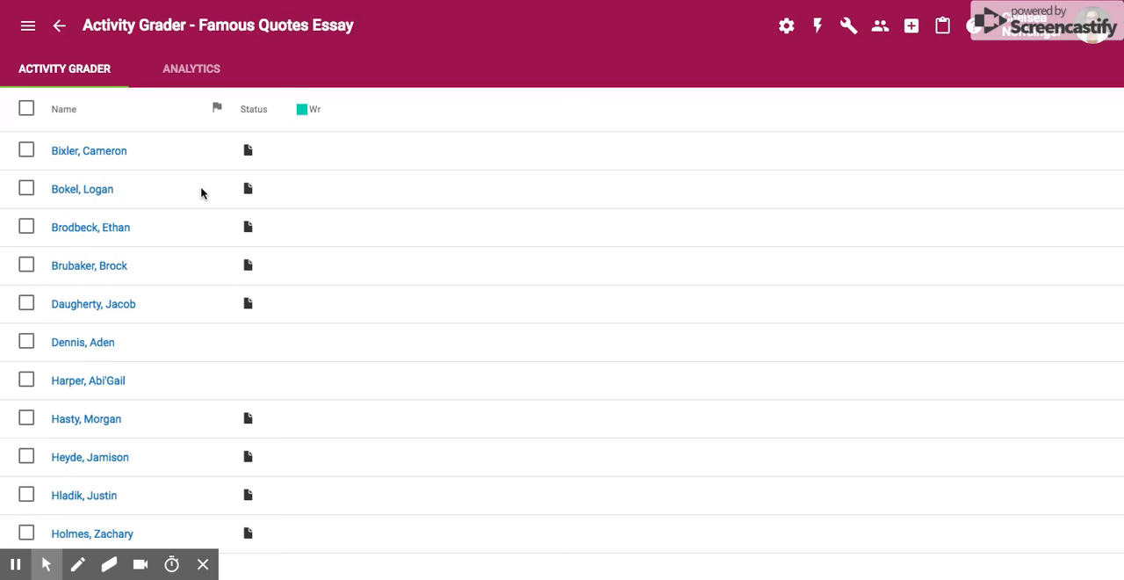
# Open the first listed student's Famous Quotes Essay submission and look through the attached document
pyautogui.click(111, 150)
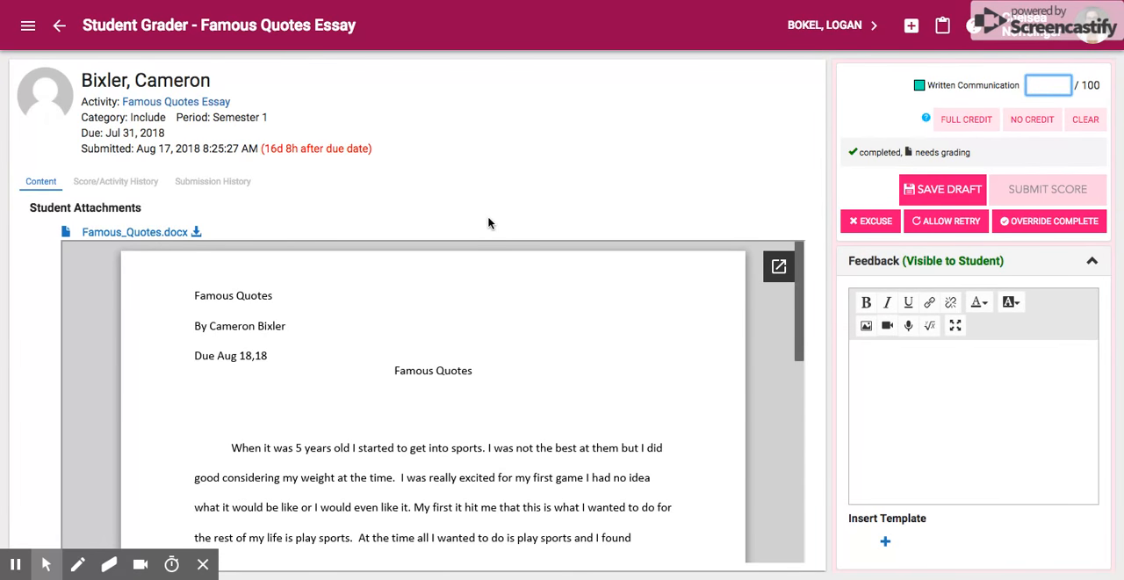
pyautogui.scroll(-10, 535, 356)
pyautogui.scroll(-10, 534, 357)
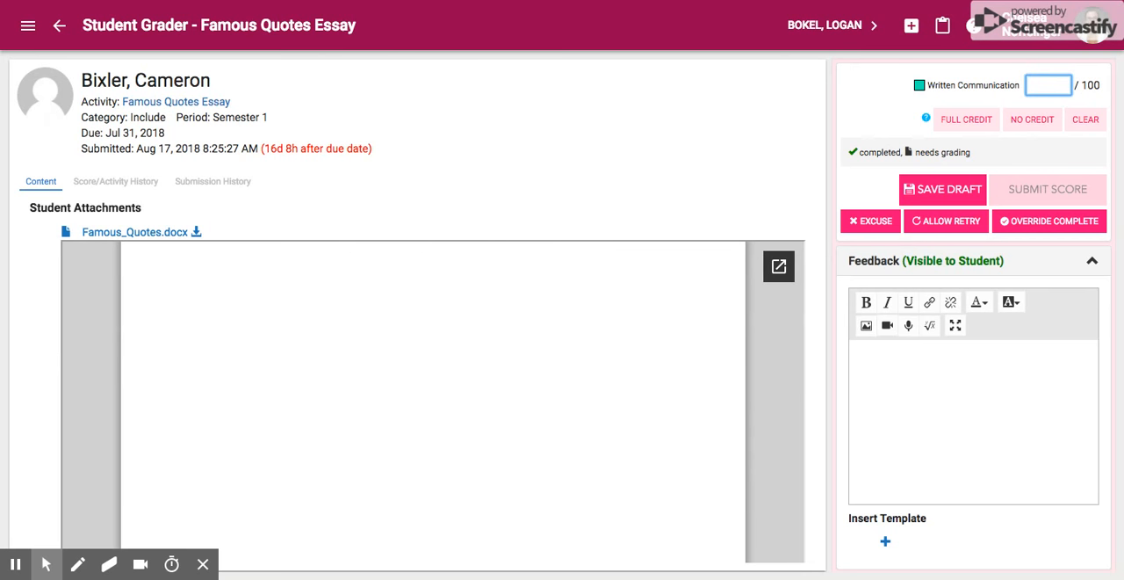
pyautogui.scroll(10, 534, 357)
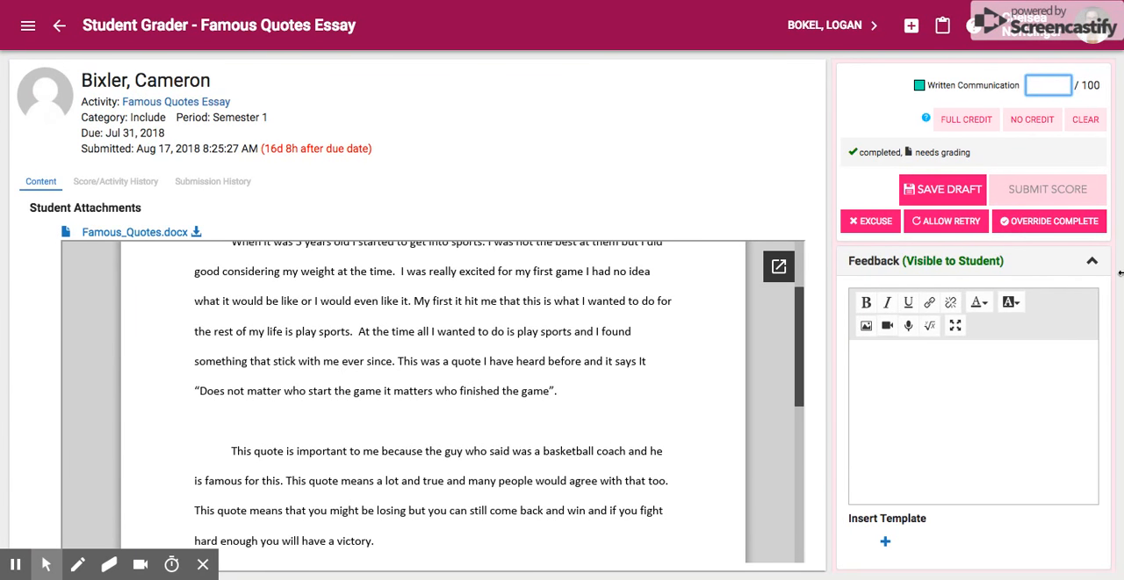
# Look at the Returned Attachments and Private Note sections of the student grader, collapsing each one again
pyautogui.scroll(-1, 880, 352)
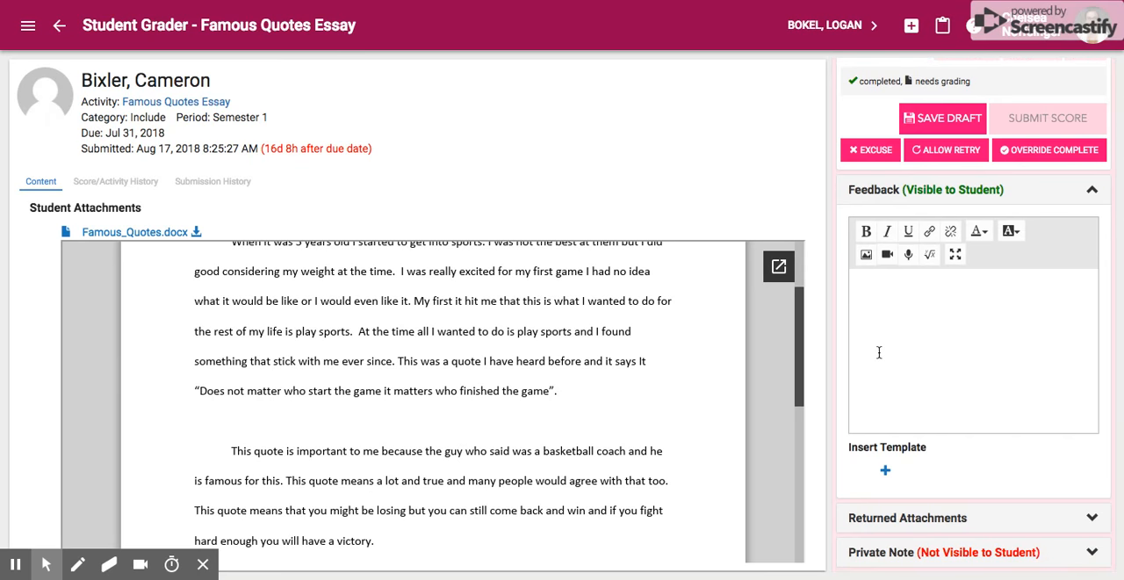
pyautogui.click(1093, 522)
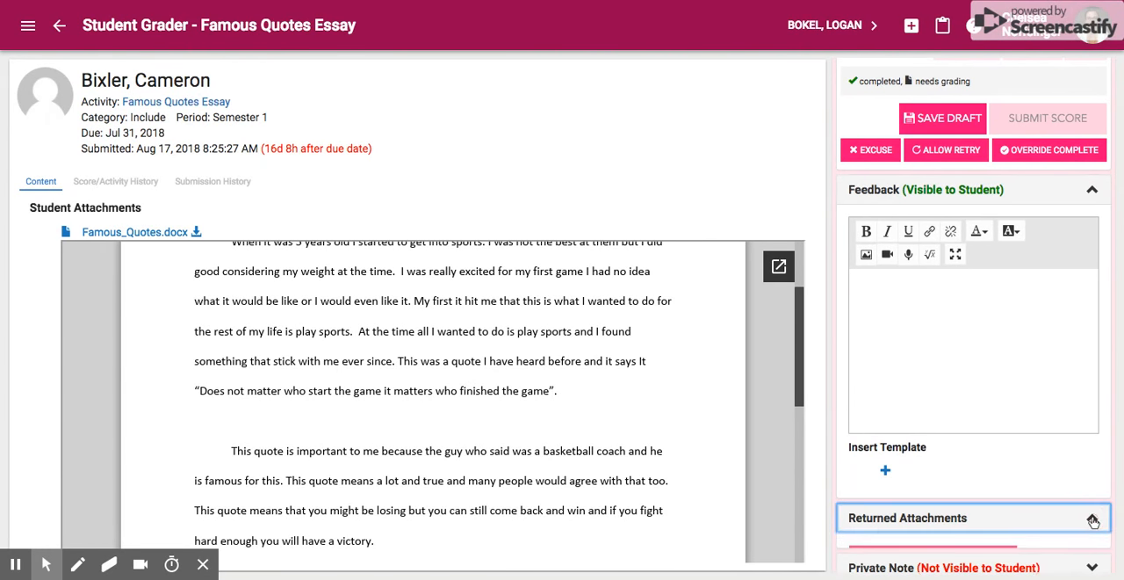
pyautogui.scroll(-1, 927, 448)
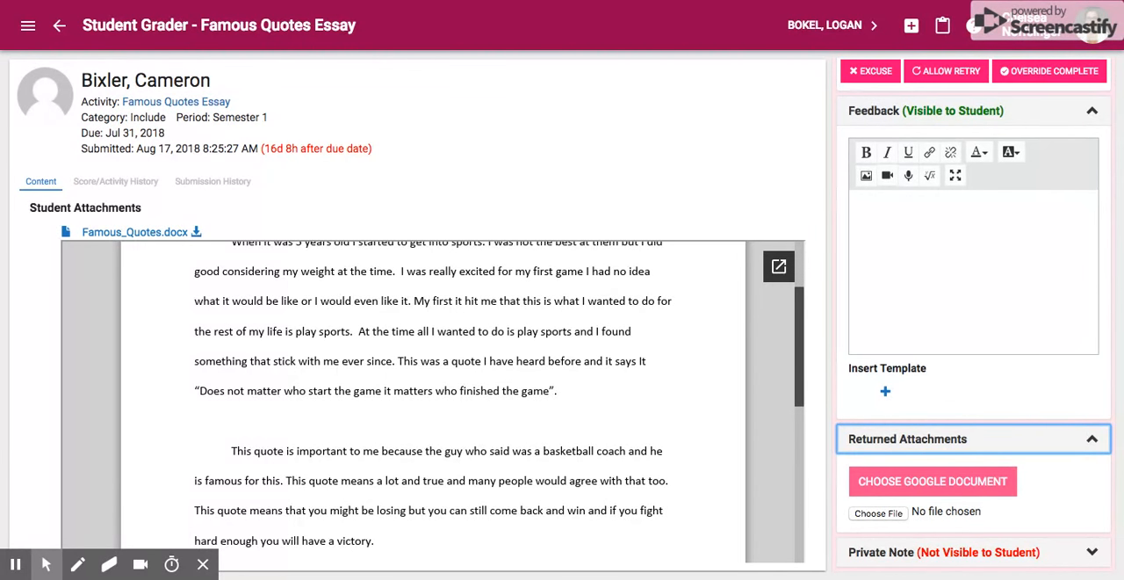
pyautogui.click(1091, 438)
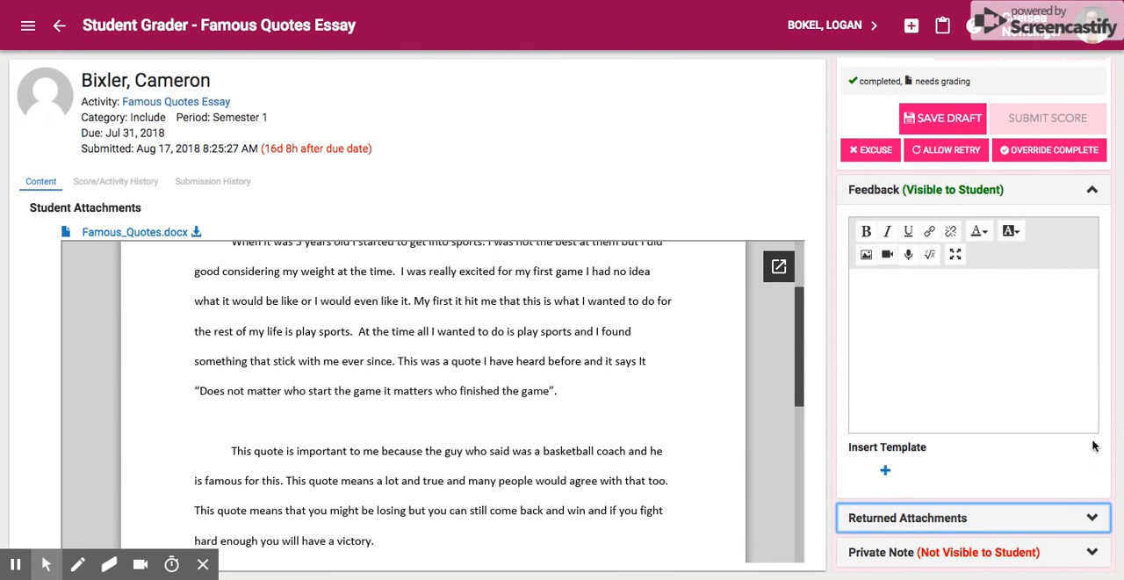
pyautogui.click(1095, 551)
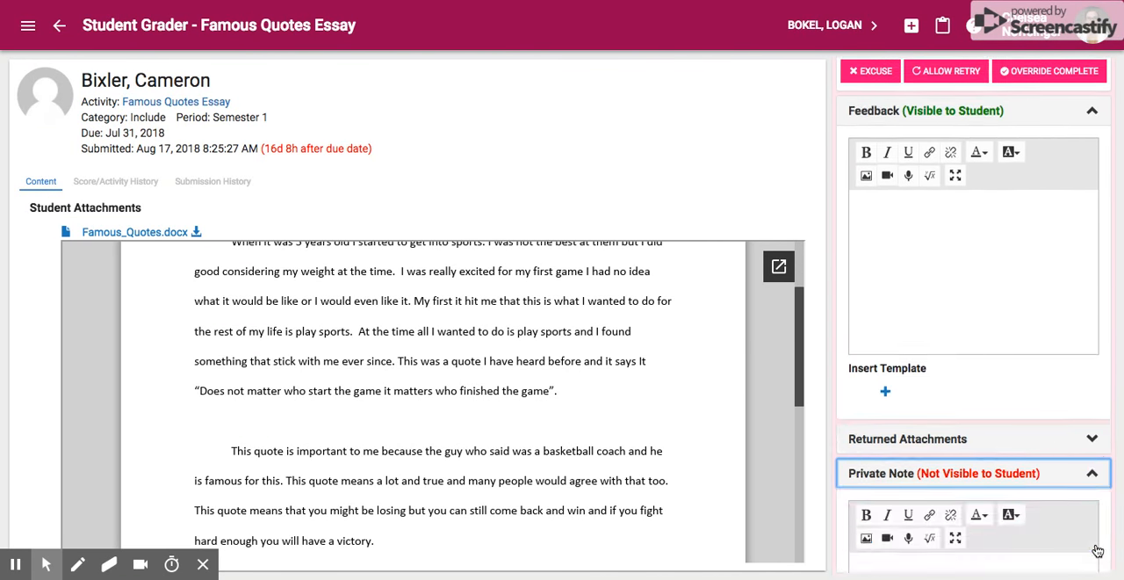
pyautogui.click(1092, 473)
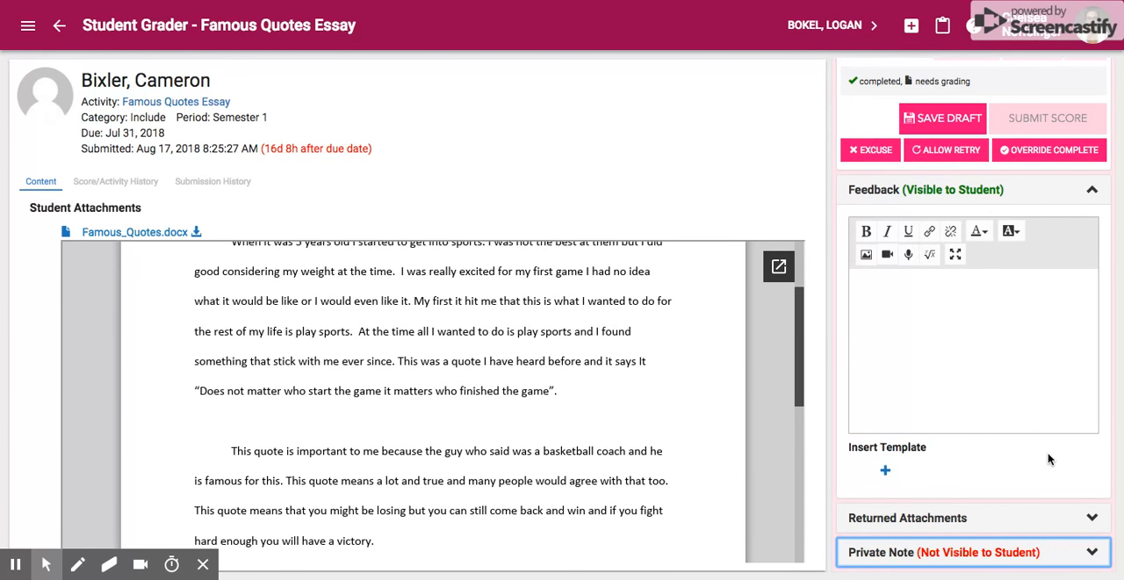
# Leave the student grader, open the 2018-2019 Biolit (Master) course editor, and collapse the Me, Myself and I folder
pyautogui.click(59, 27)
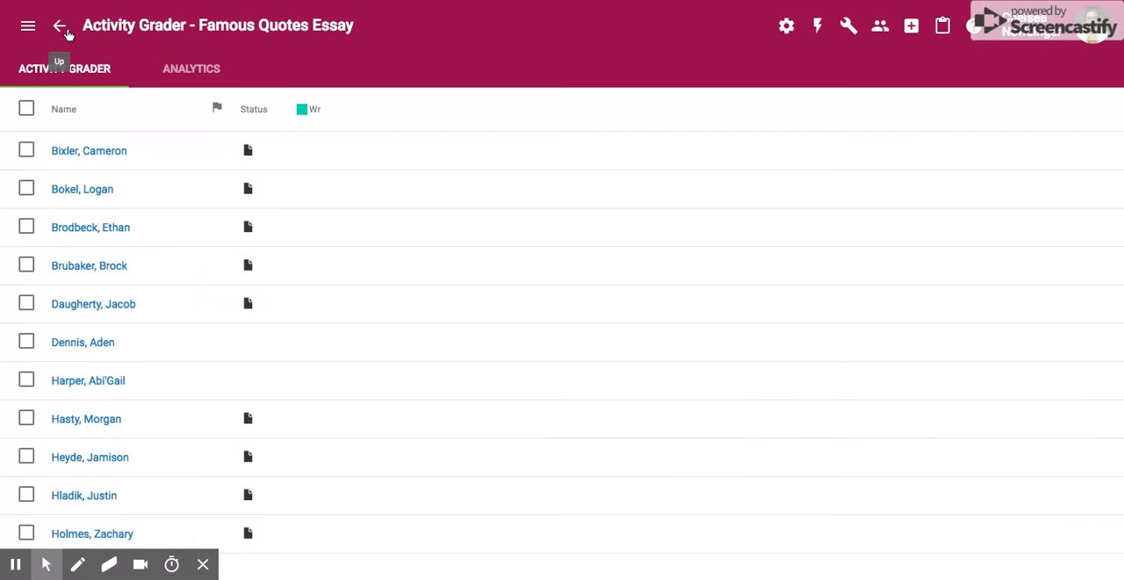
pyautogui.click(27, 25)
pyautogui.click(21, 111)
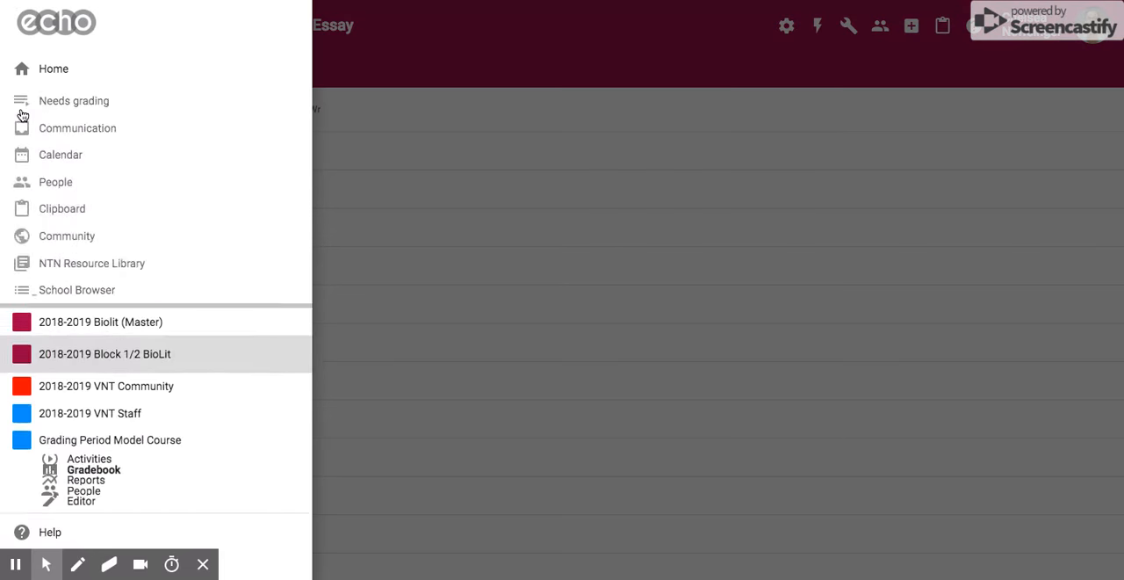
pyautogui.click(83, 414)
pyautogui.click(75, 193)
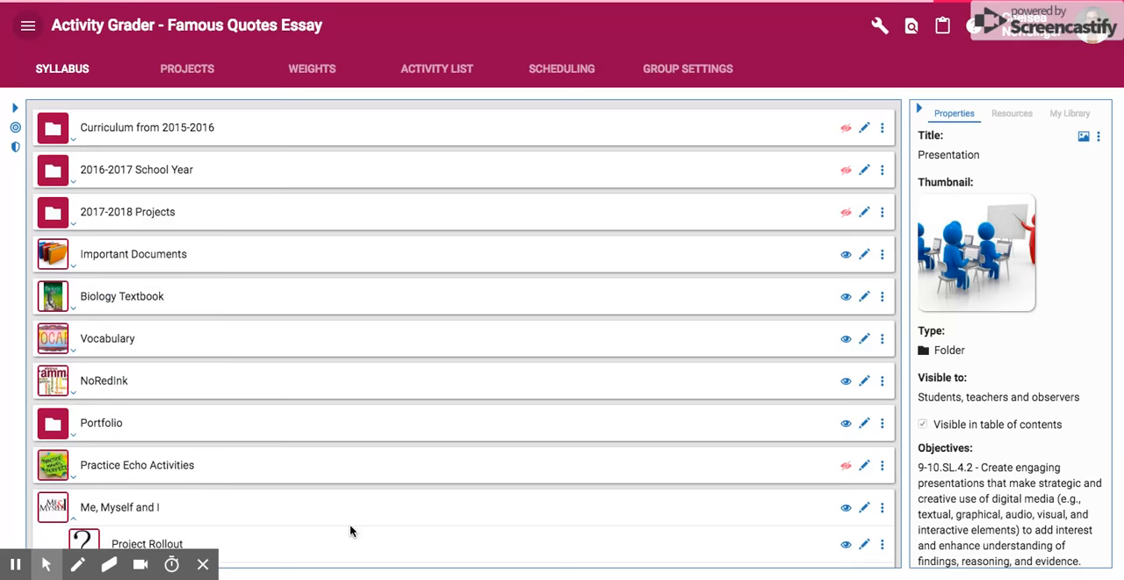
pyautogui.click(73, 413)
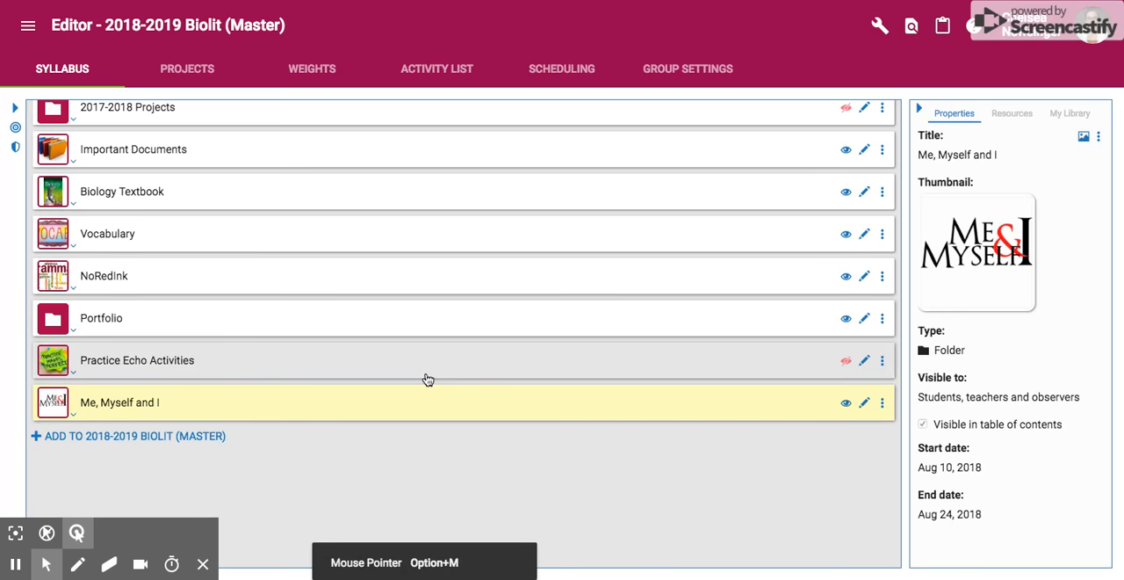
pyautogui.click(203, 564)
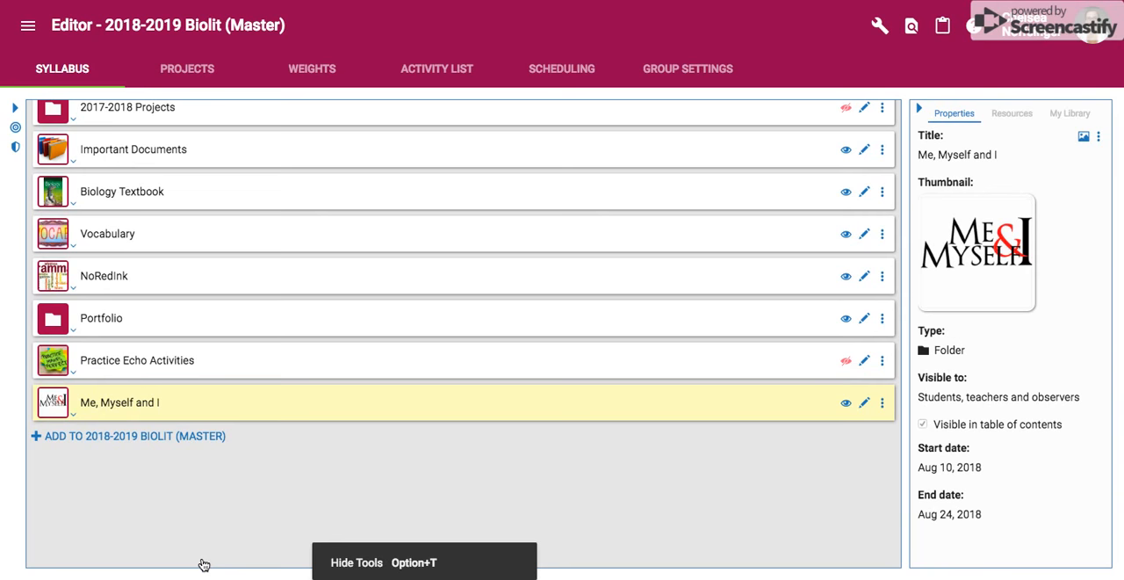